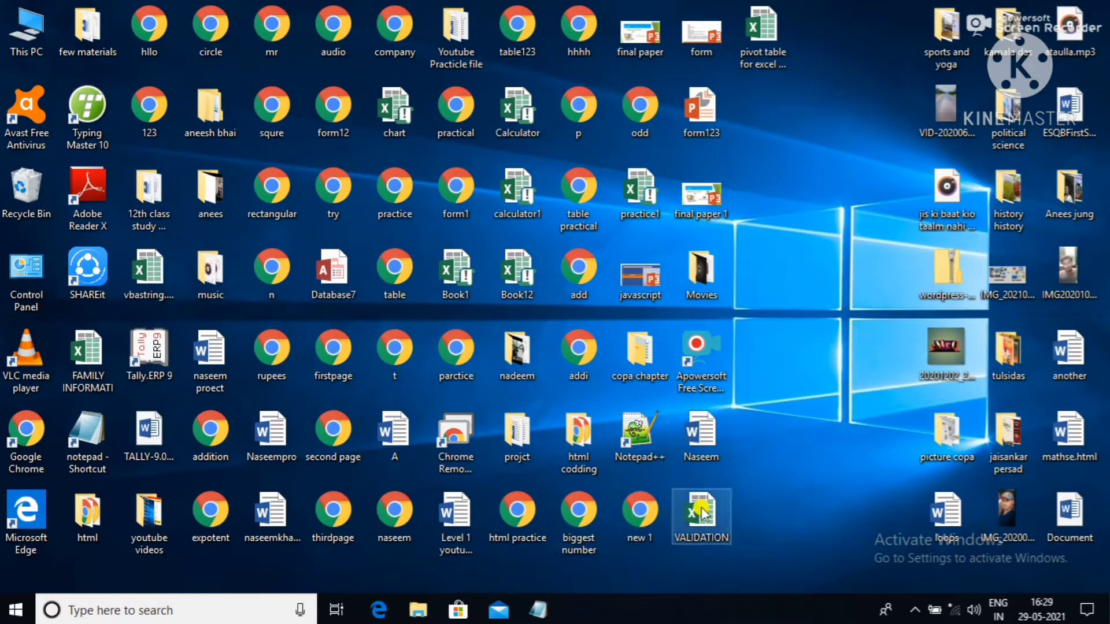
Step: Open the VALIDATION workbook from the desktop
double_click(709, 530)
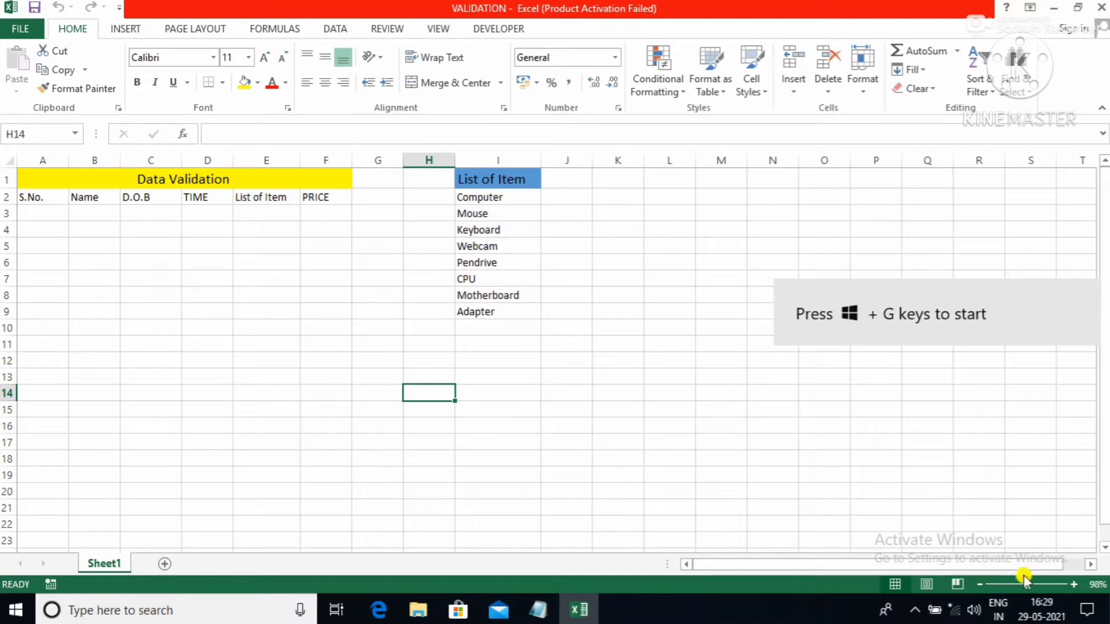
Step: Zoom in on the sheet and switch to the Data ribbon
drag(1024, 583, 1028, 584)
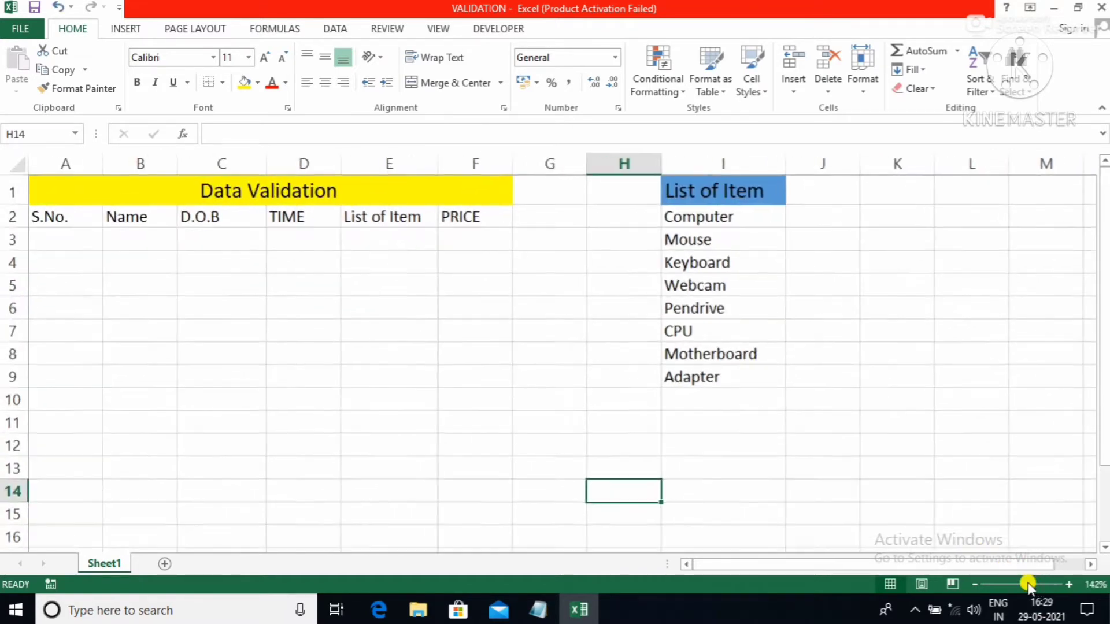
click(334, 30)
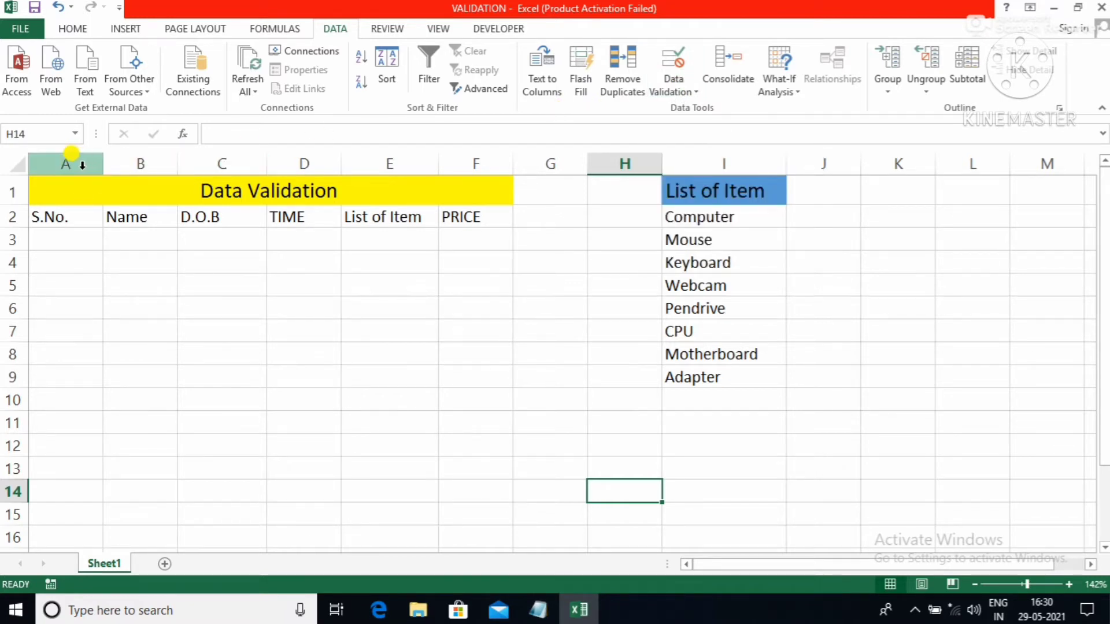
Step: Restrict the S.No. column A to whole numbers between 0 and 10
click(82, 164)
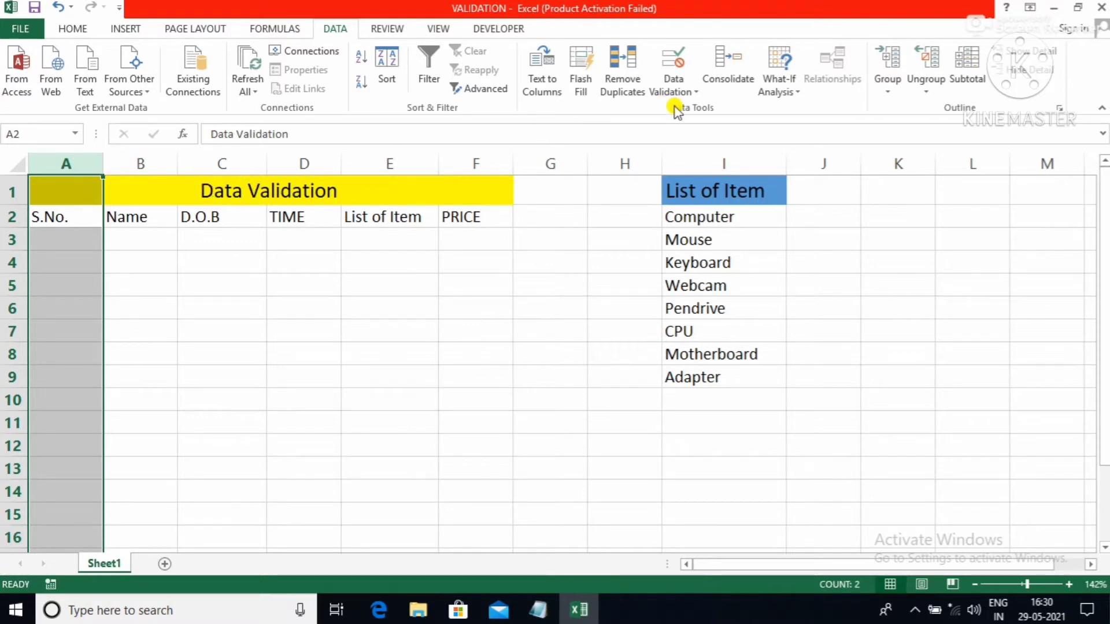
click(686, 90)
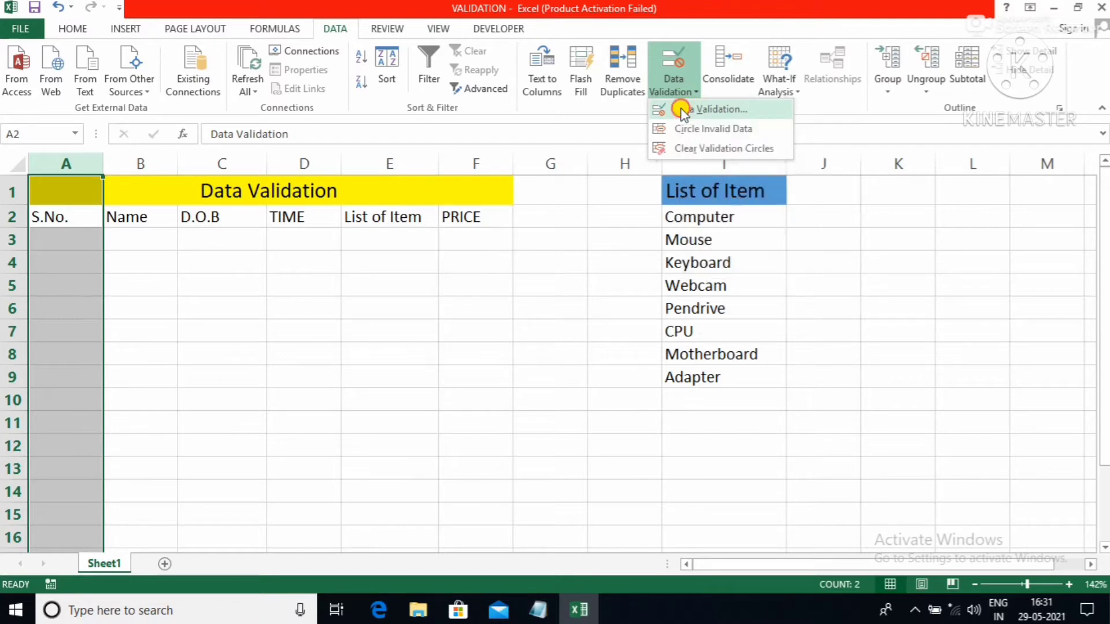
click(682, 110)
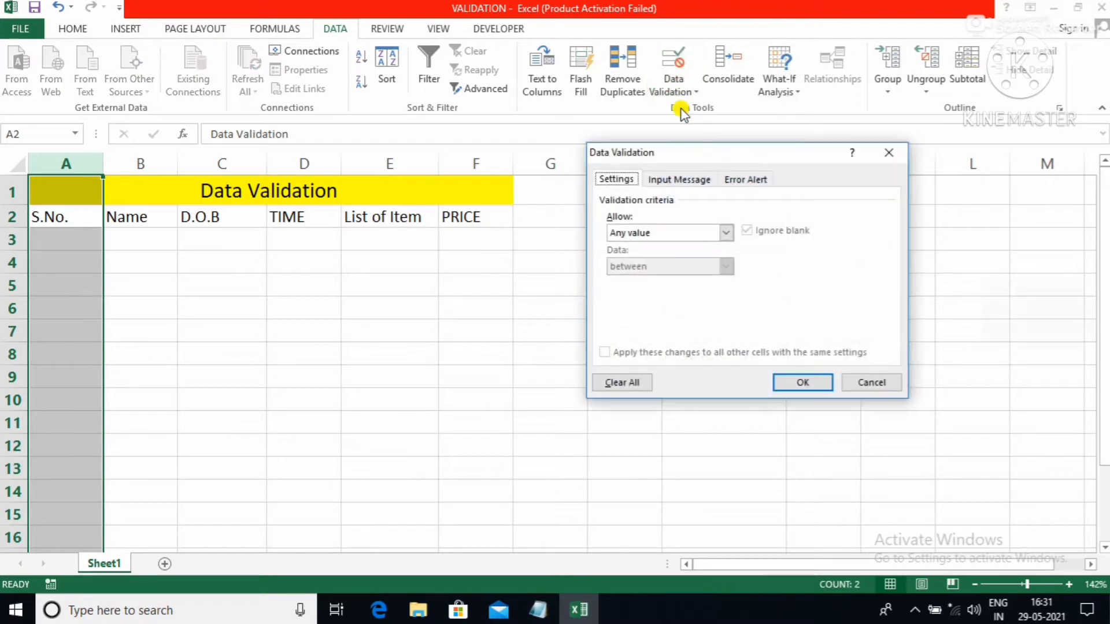
click(726, 233)
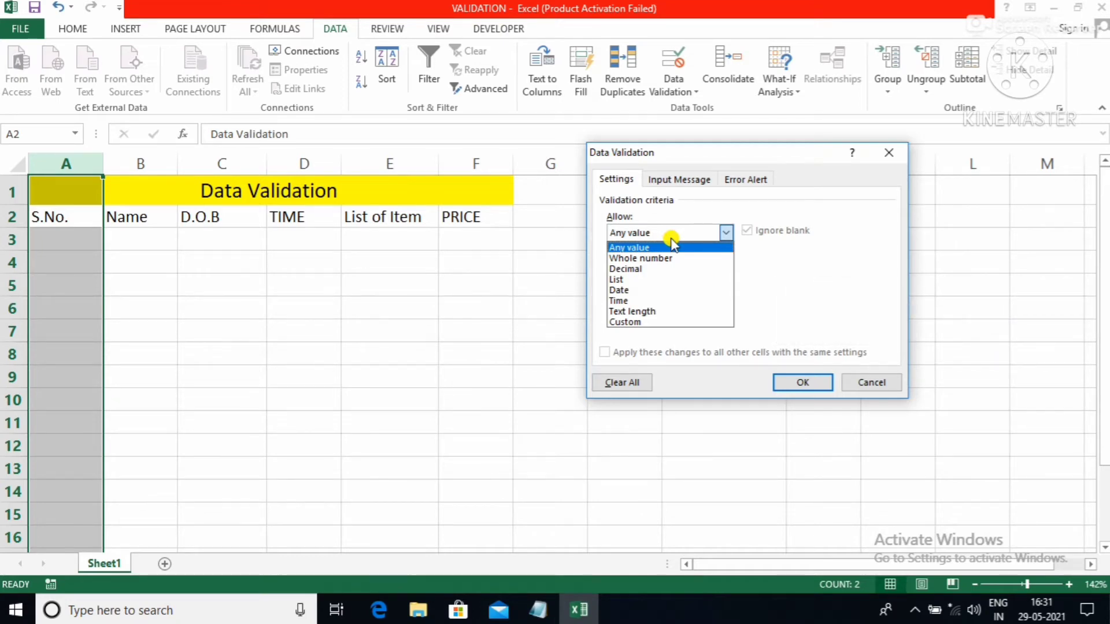
click(627, 258)
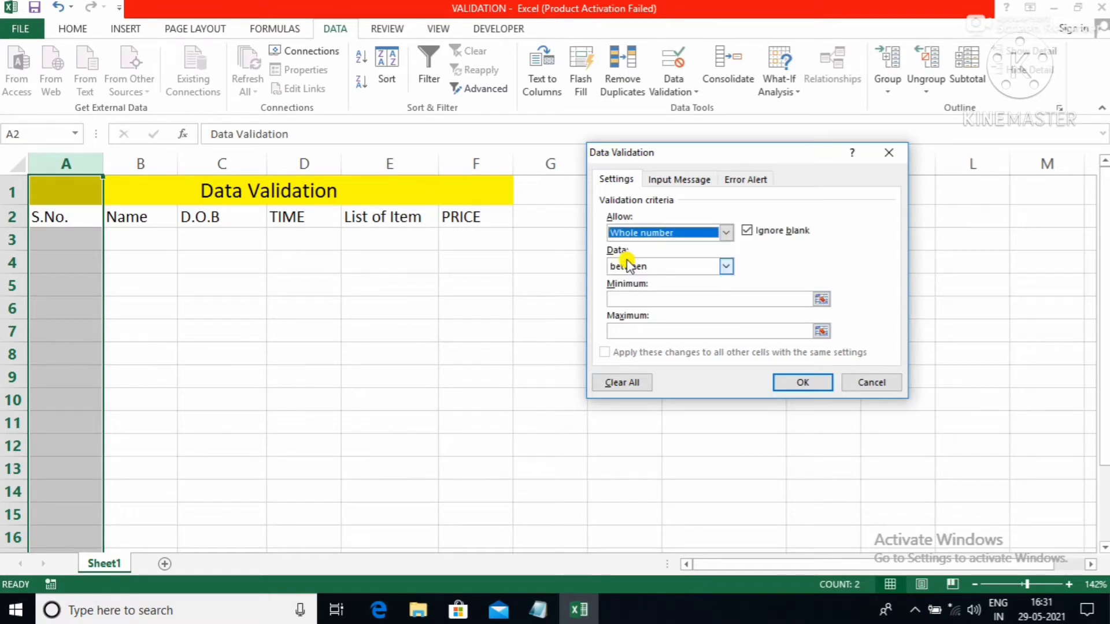
click(726, 267)
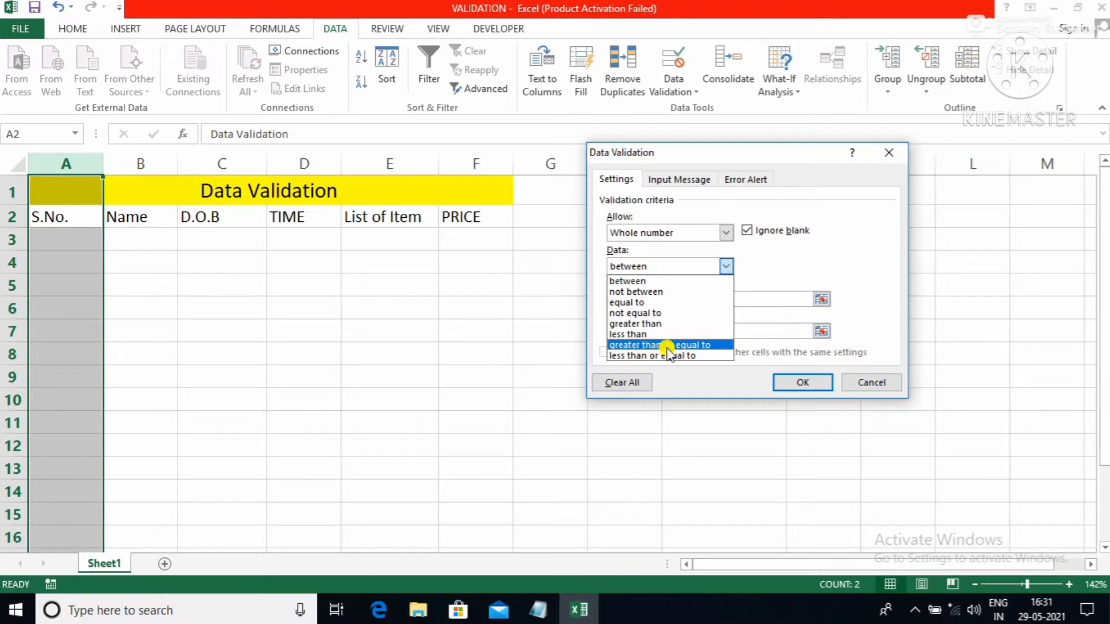
click(723, 266)
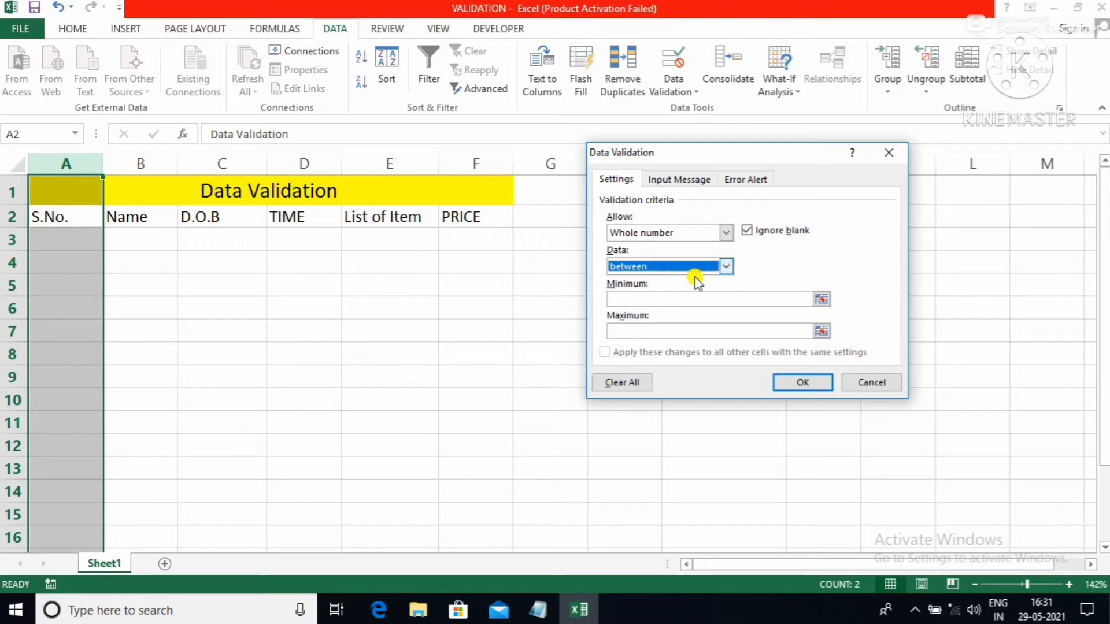
click(651, 297)
text(0)
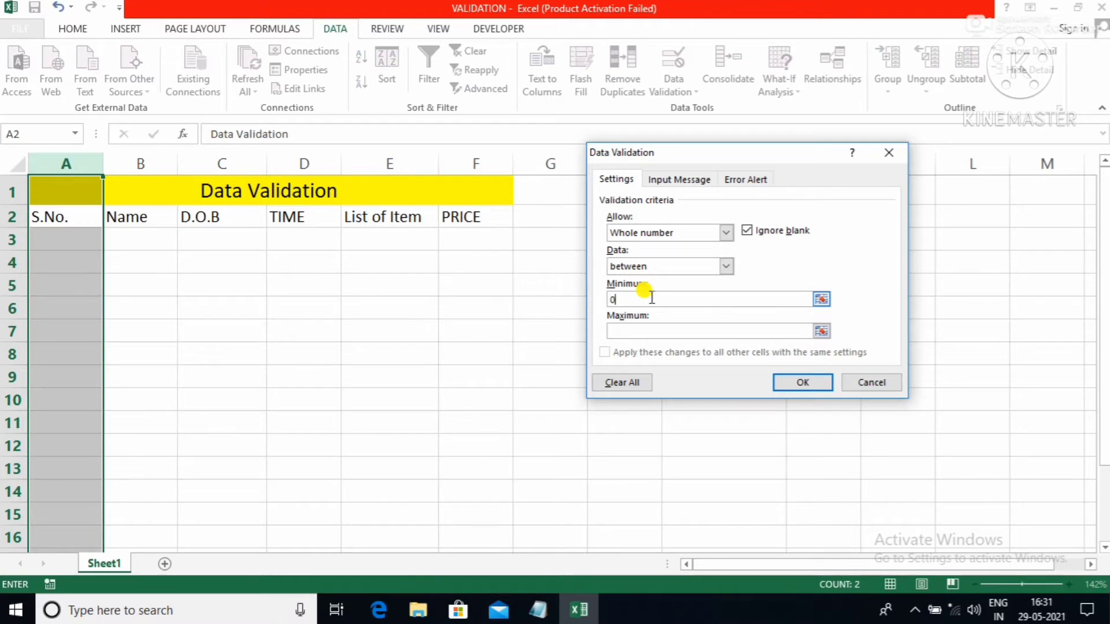
click(633, 327)
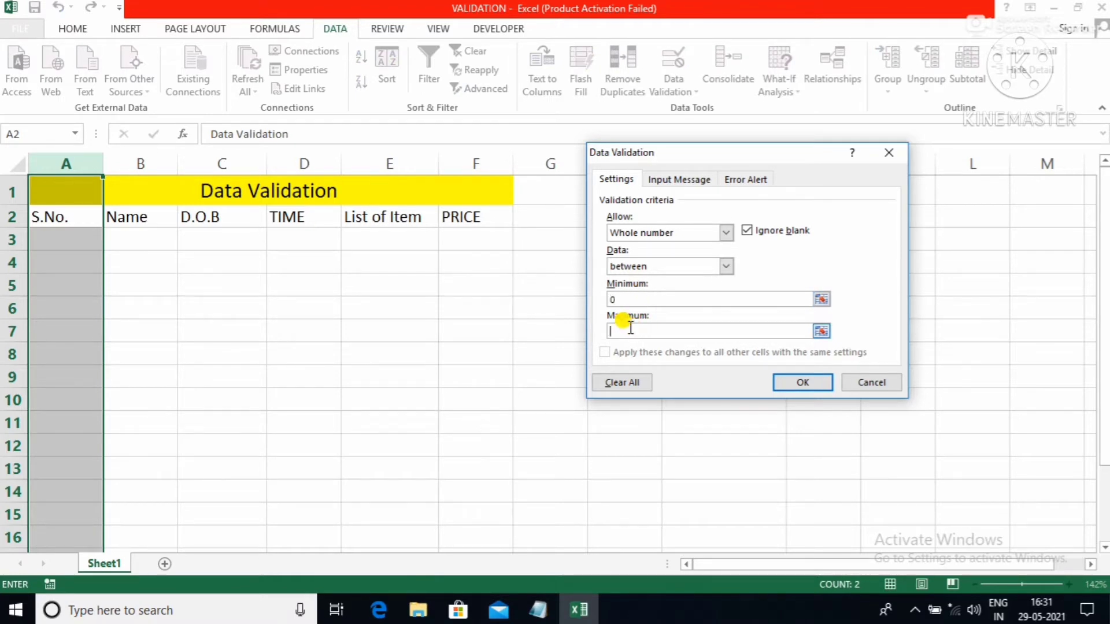
text(10)
Step: Give column A's rule the input message 'whole enter' and error message 'not exit'
click(682, 180)
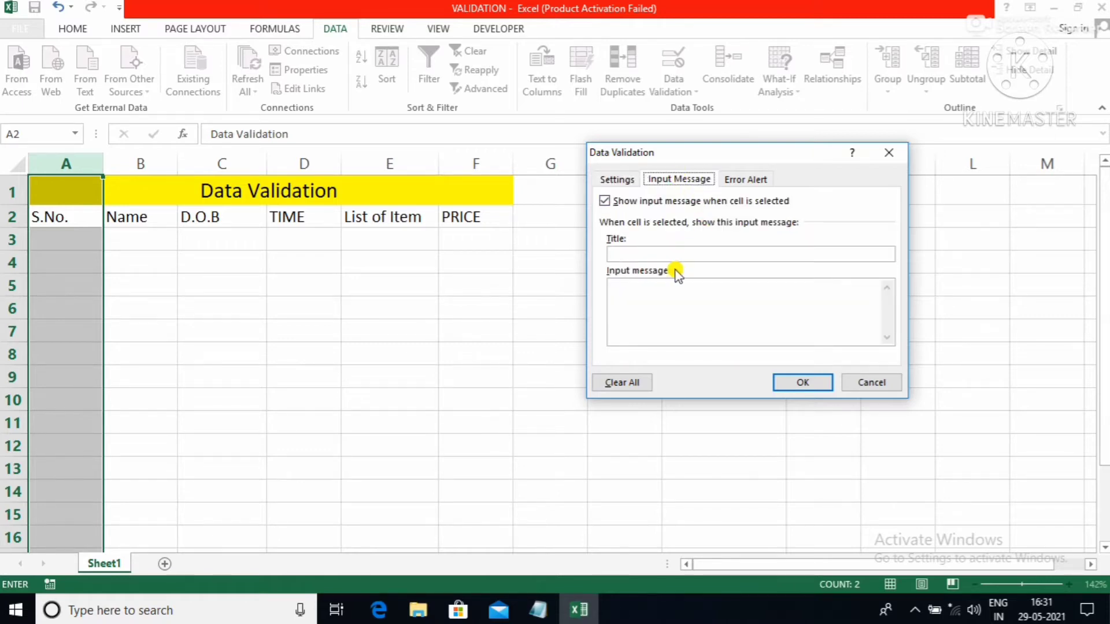
click(635, 282)
text(wh)
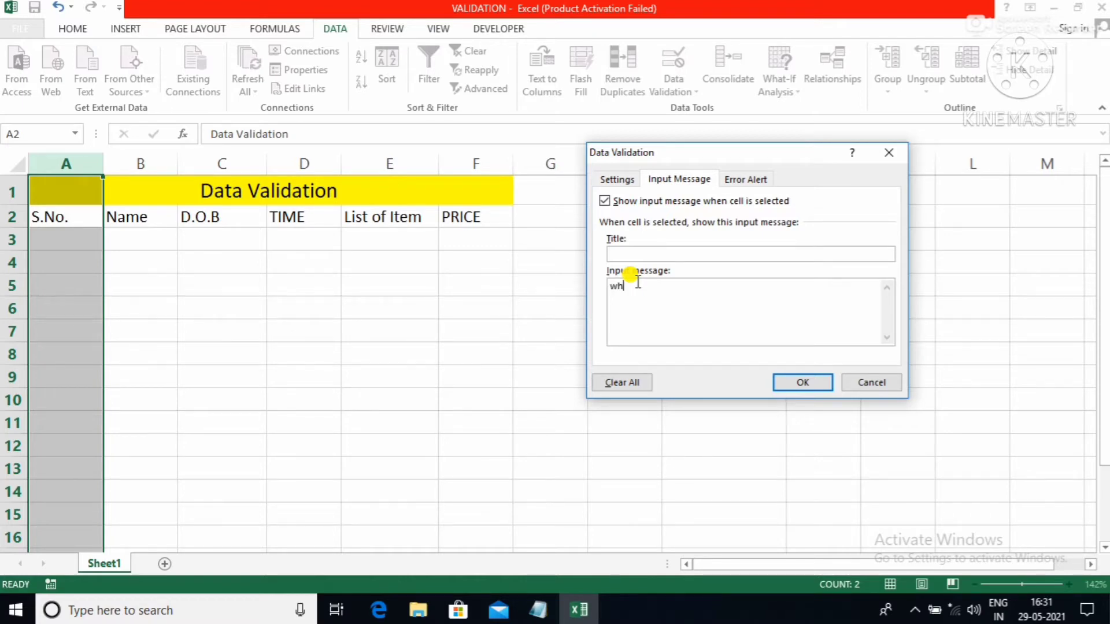
text(ole)
text( enter)
click(739, 180)
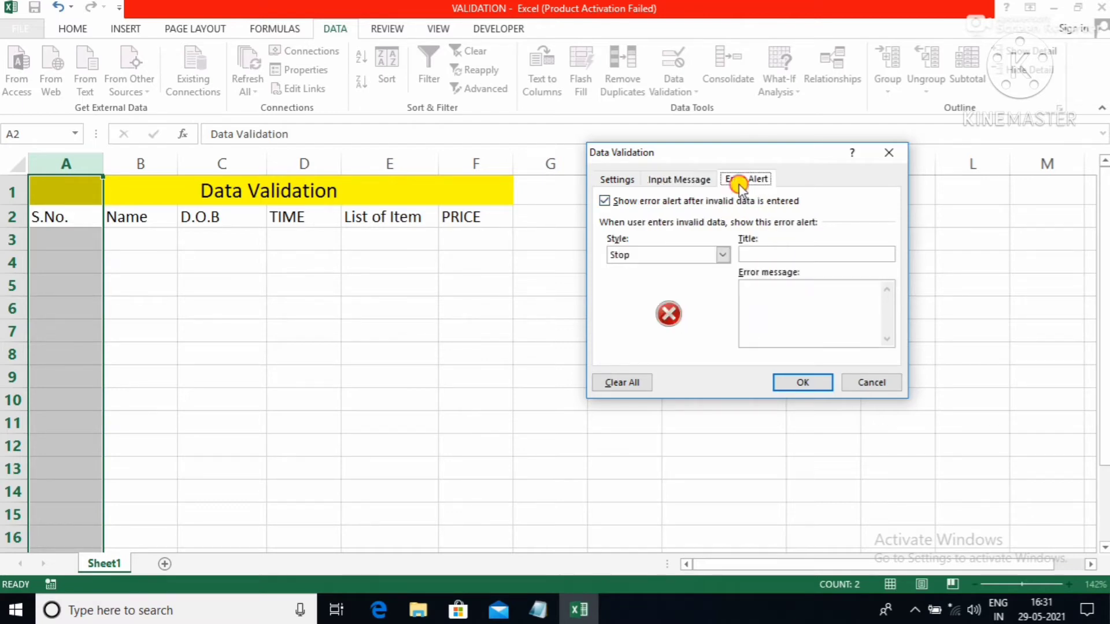
click(754, 293)
text(Te)
text(xtt)
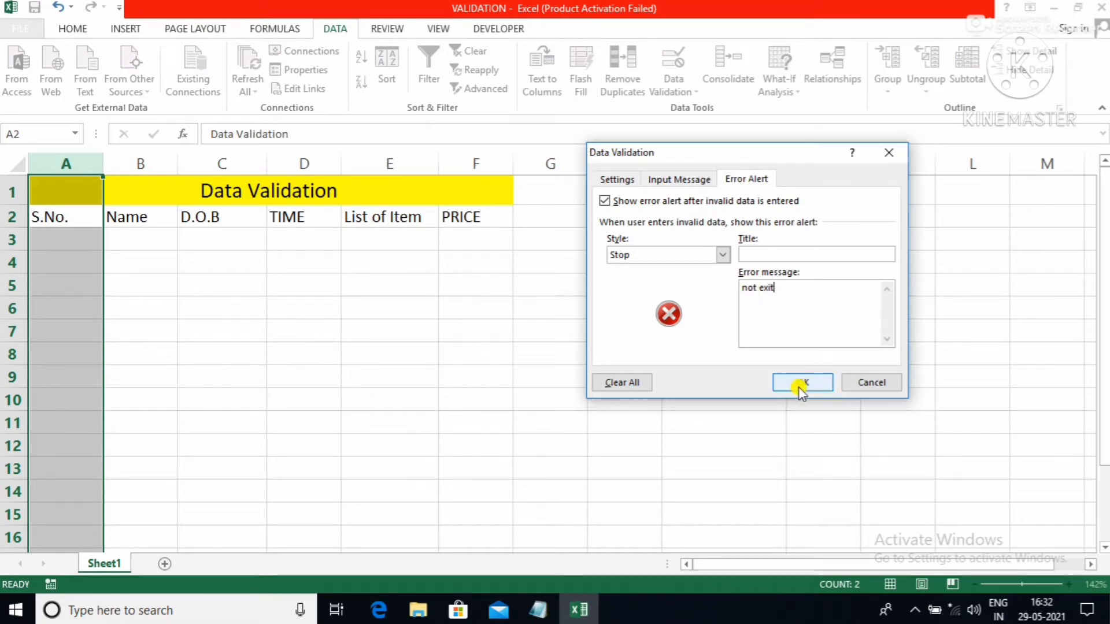
Step: Apply the rule and enter 0, 1 and 10 into A3:A5
click(798, 384)
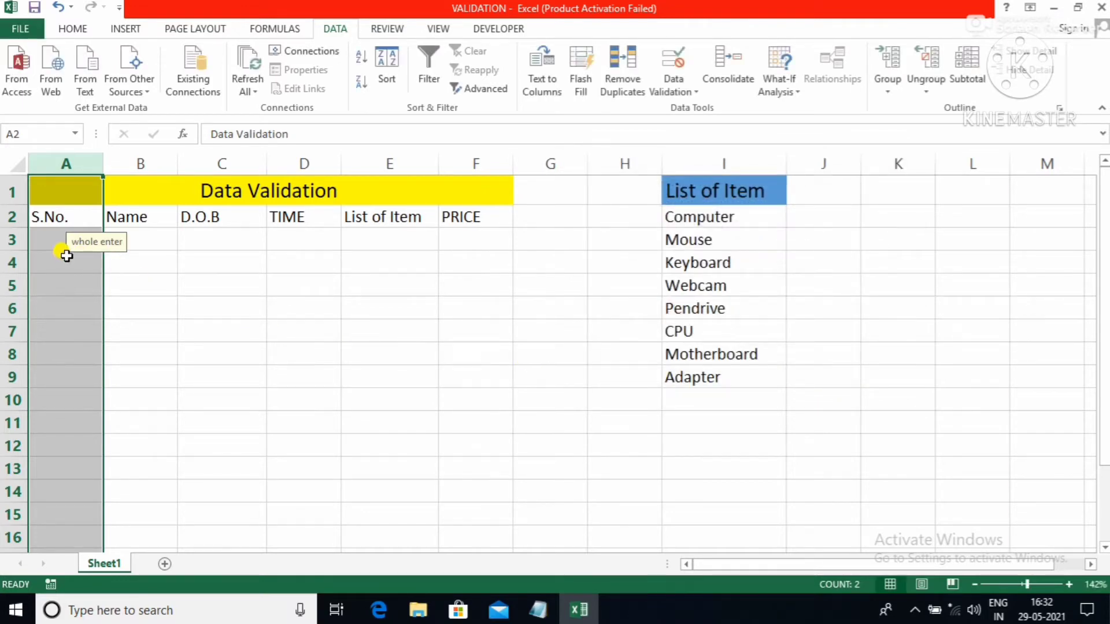
click(57, 238)
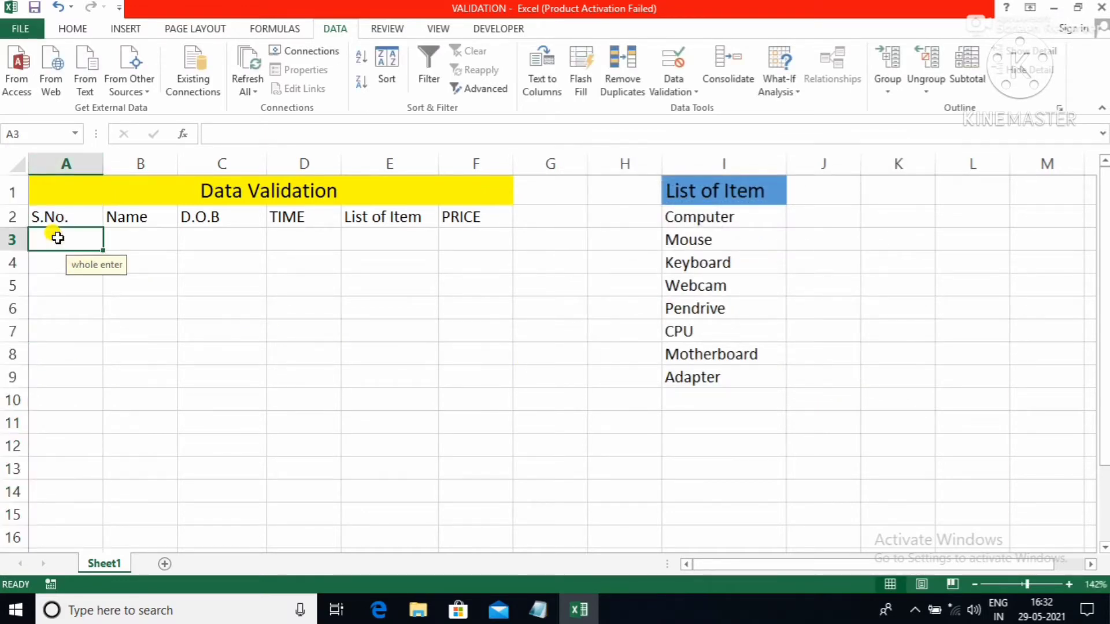
text(0)
key(Return)
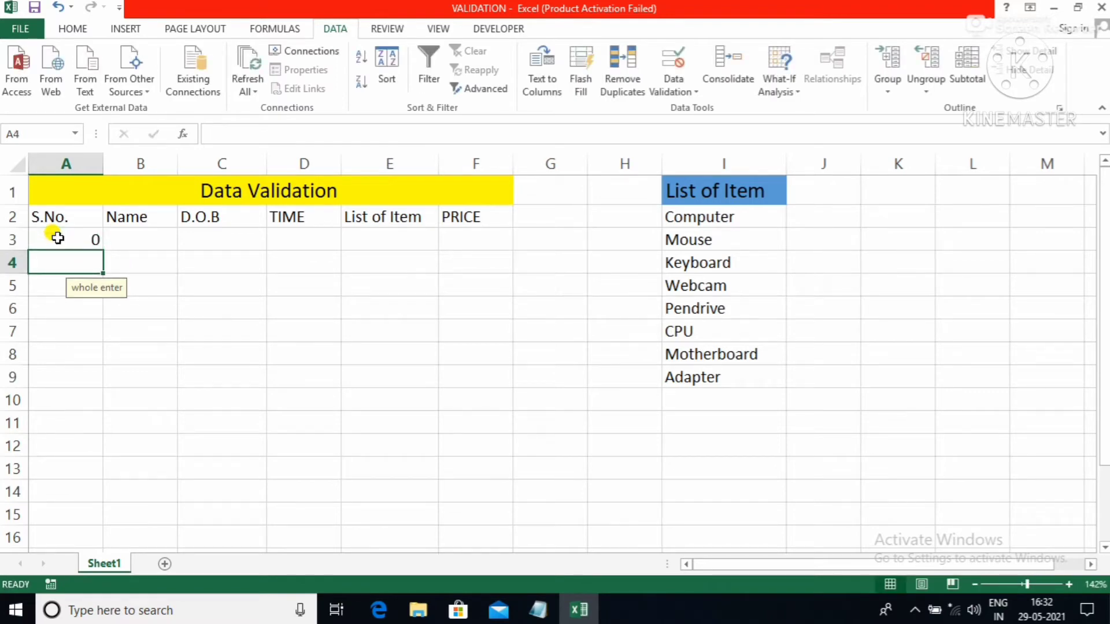
text(1)
key(Return)
text(1)
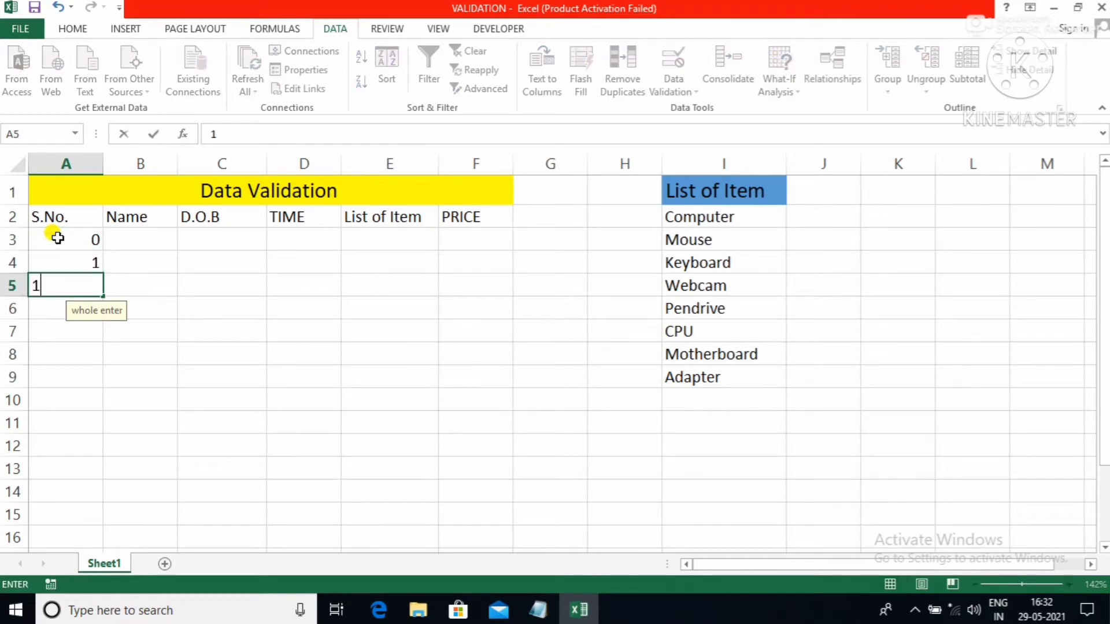
text(0)
key(Return)
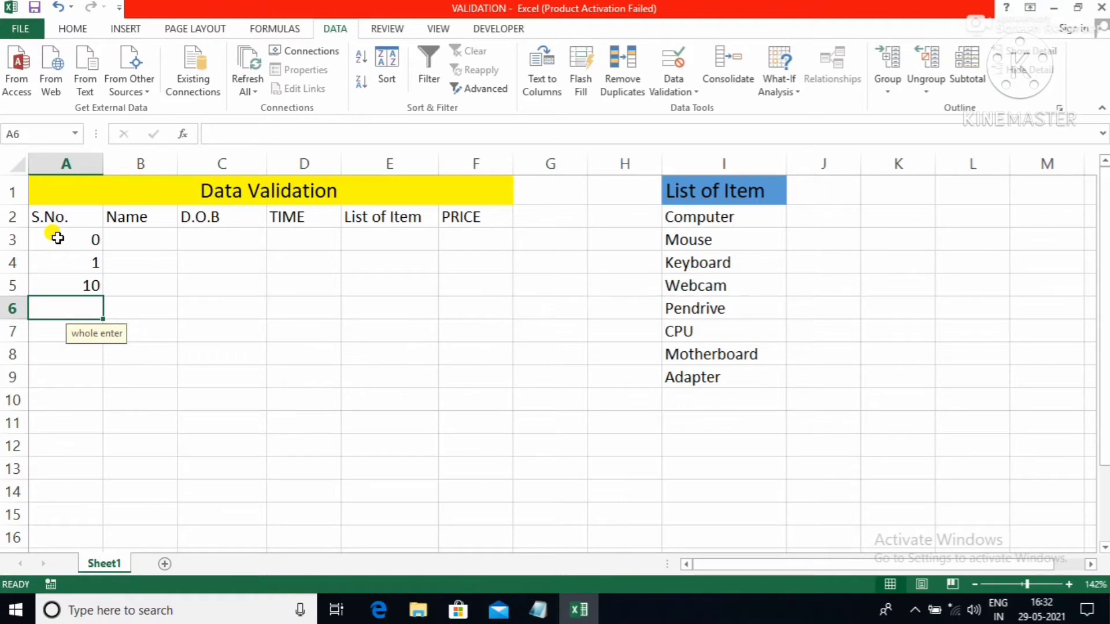
Step: Test 11 in A6, cancel the rejection, and select an empty cell
text(11)
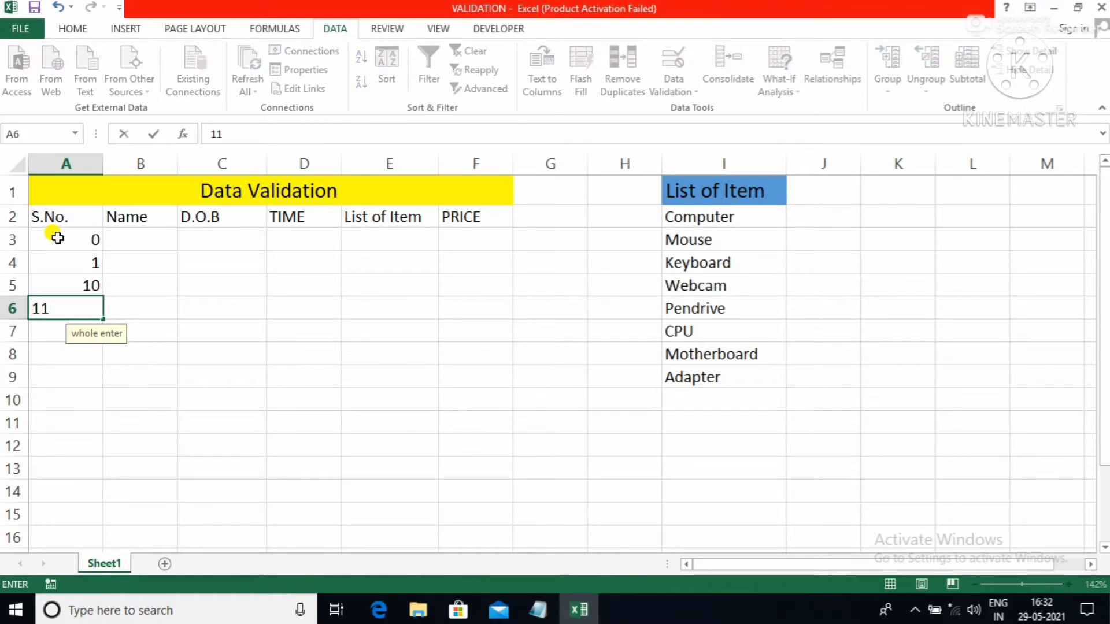
key(Return)
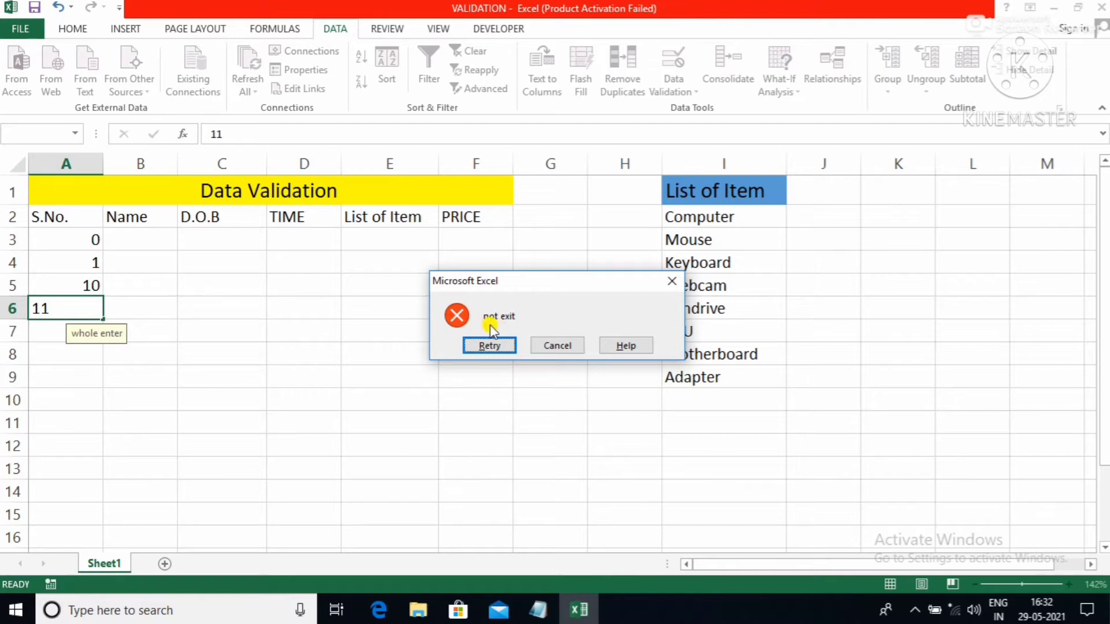
click(556, 345)
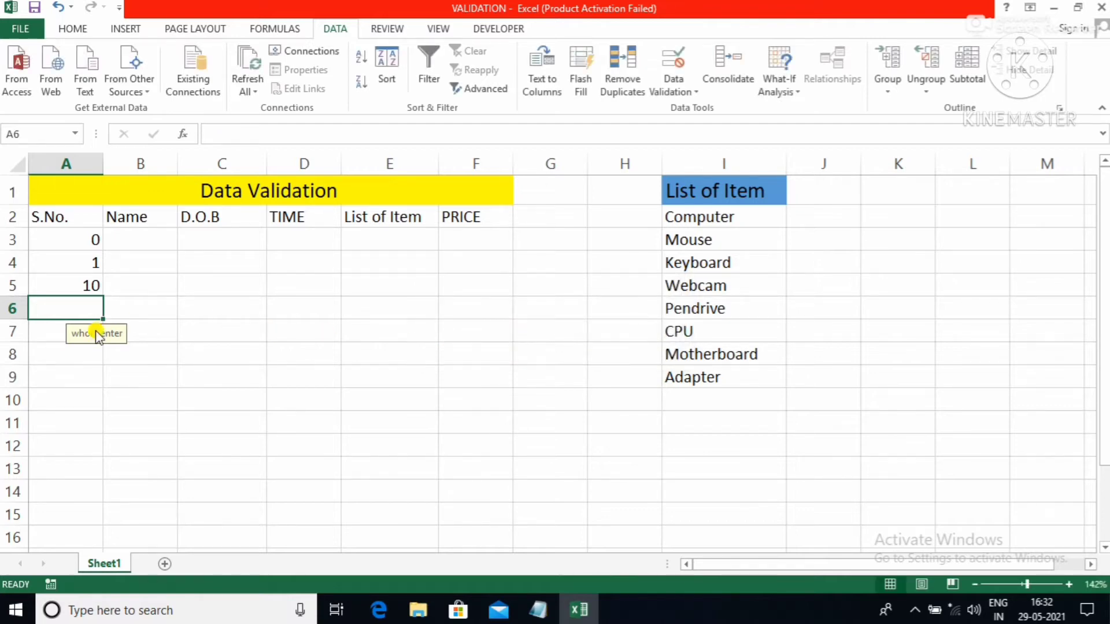
click(81, 260)
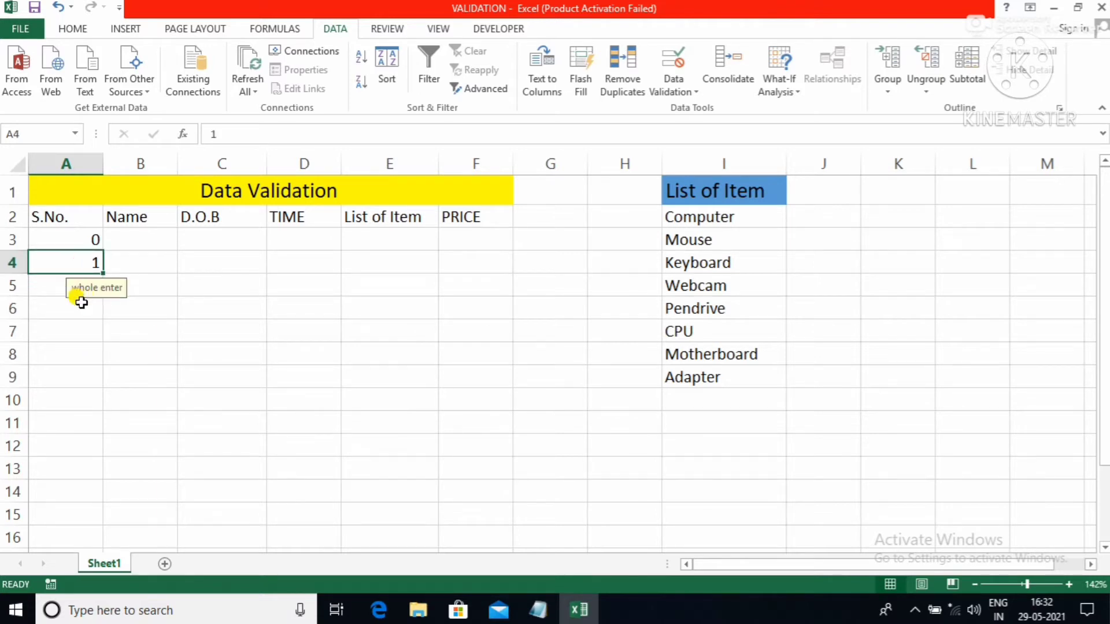
click(75, 247)
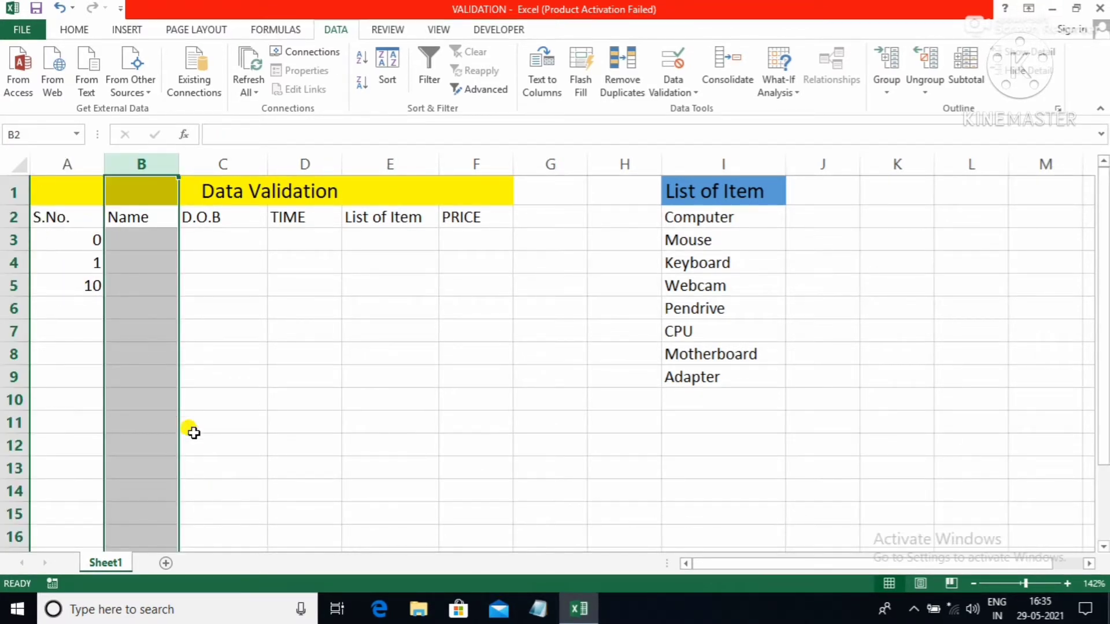
click(191, 428)
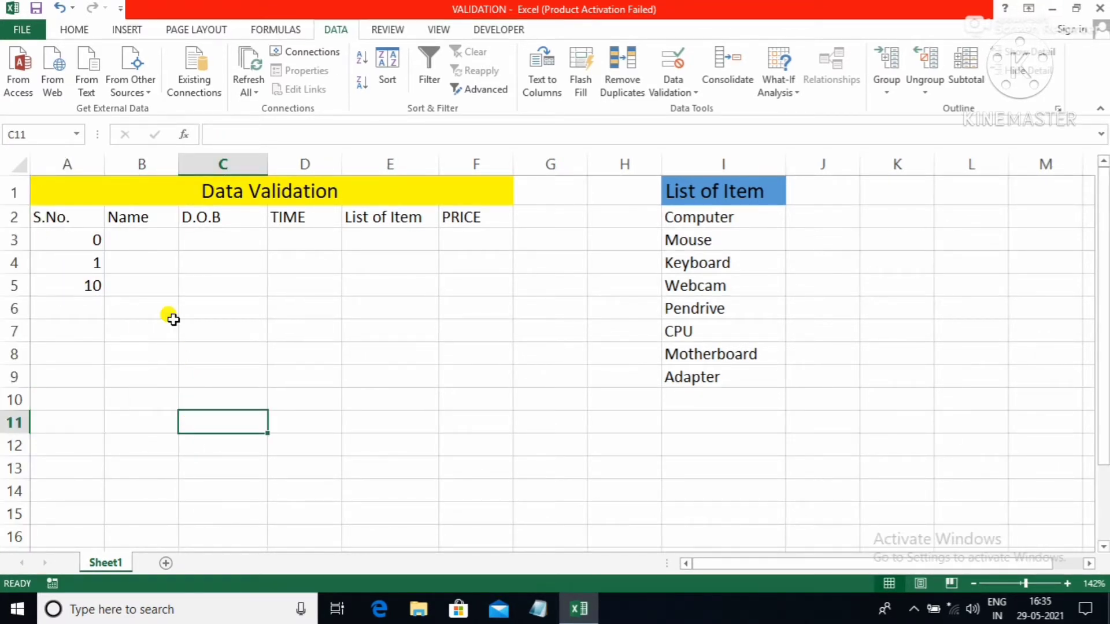
Step: Limit the Name column B to text length between 1 and 6 characters
click(139, 164)
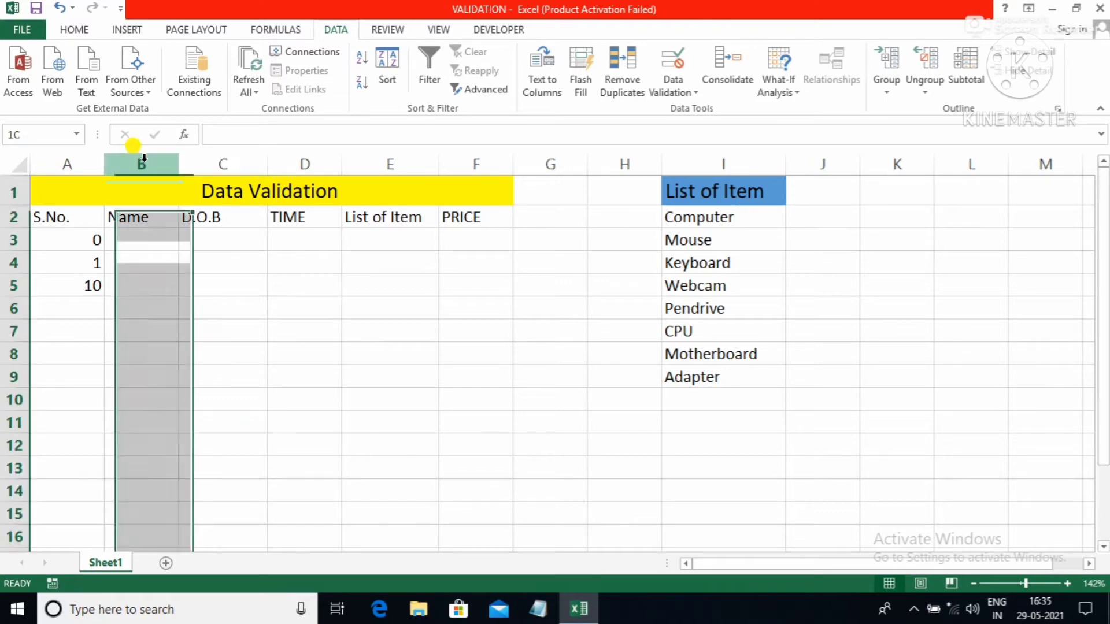
click(674, 90)
click(683, 108)
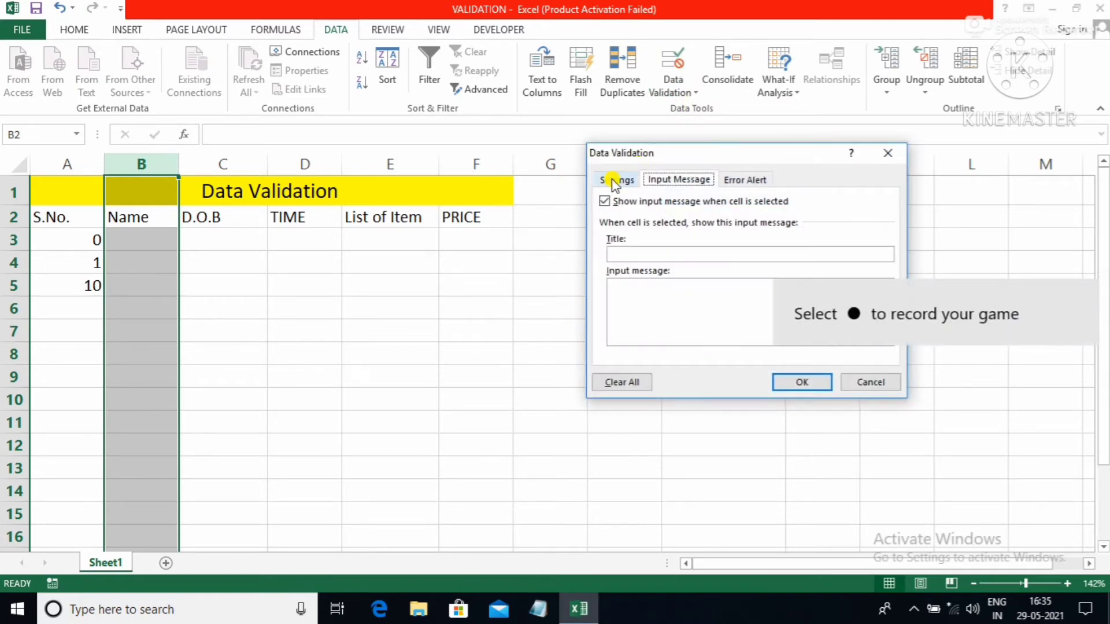
click(613, 179)
click(656, 233)
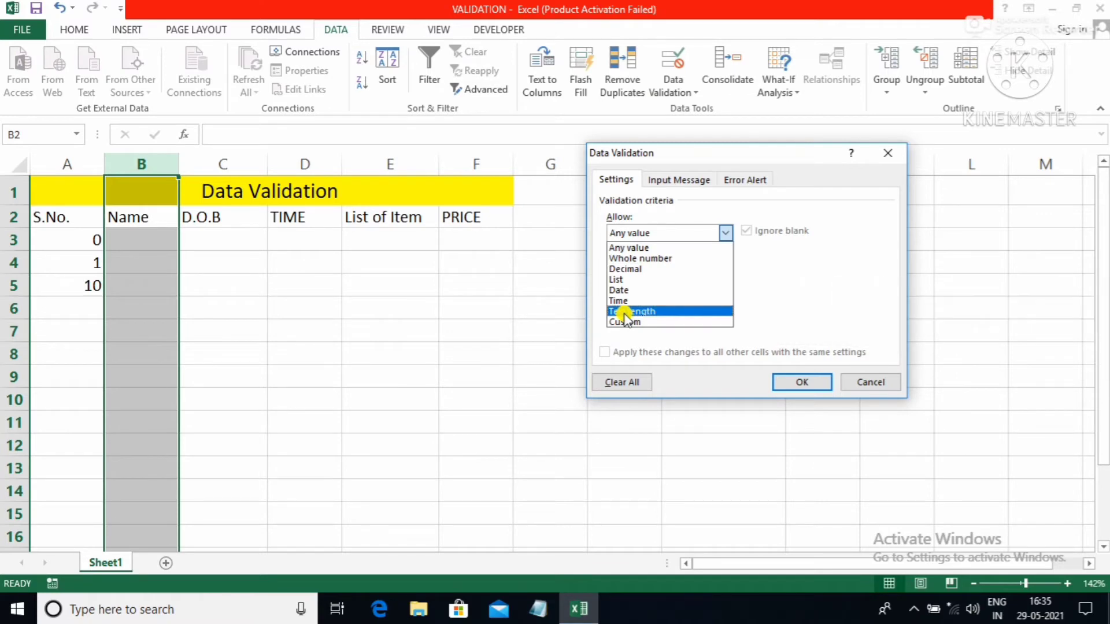
click(624, 312)
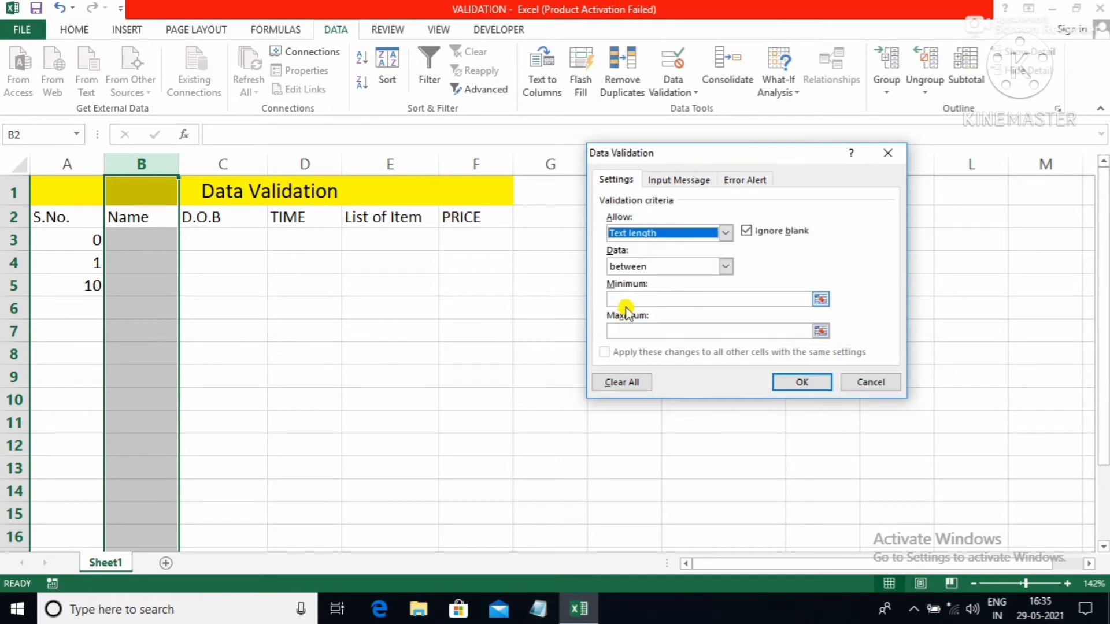
click(613, 298)
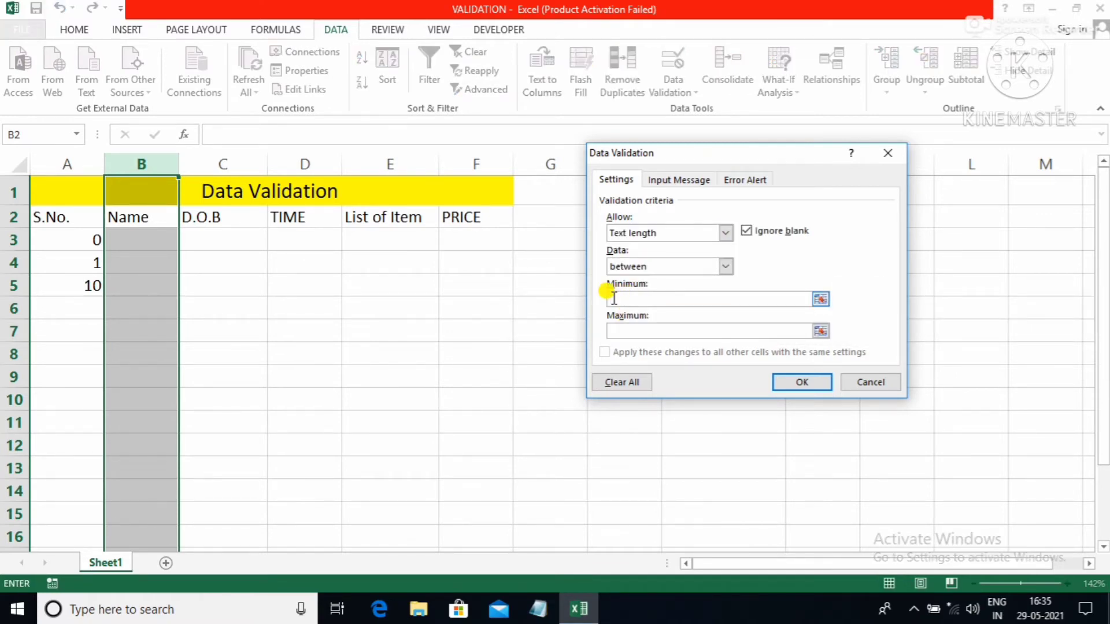
text(1)
click(627, 330)
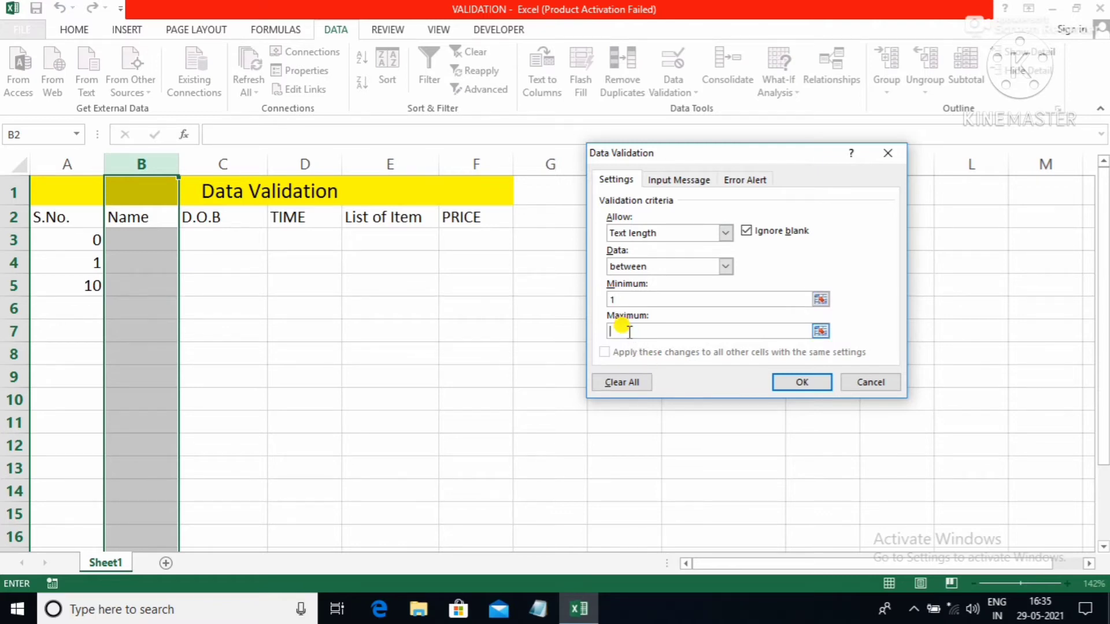
text(6)
Step: Add a '1 to 6' input message and Stop error message 'only 6' to the Name rule
click(688, 179)
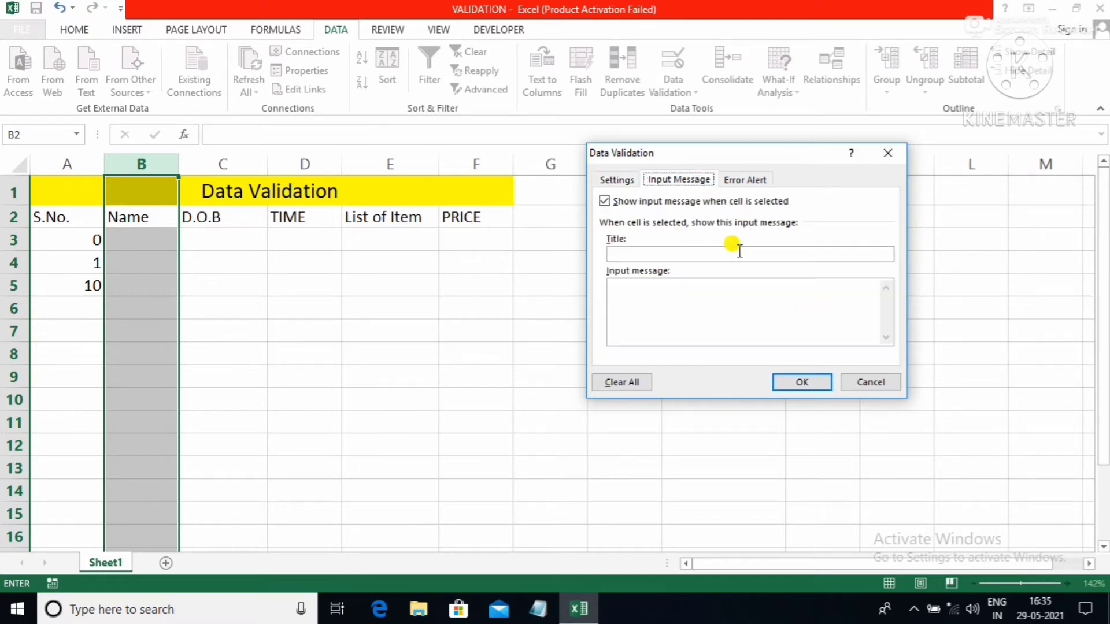
click(706, 289)
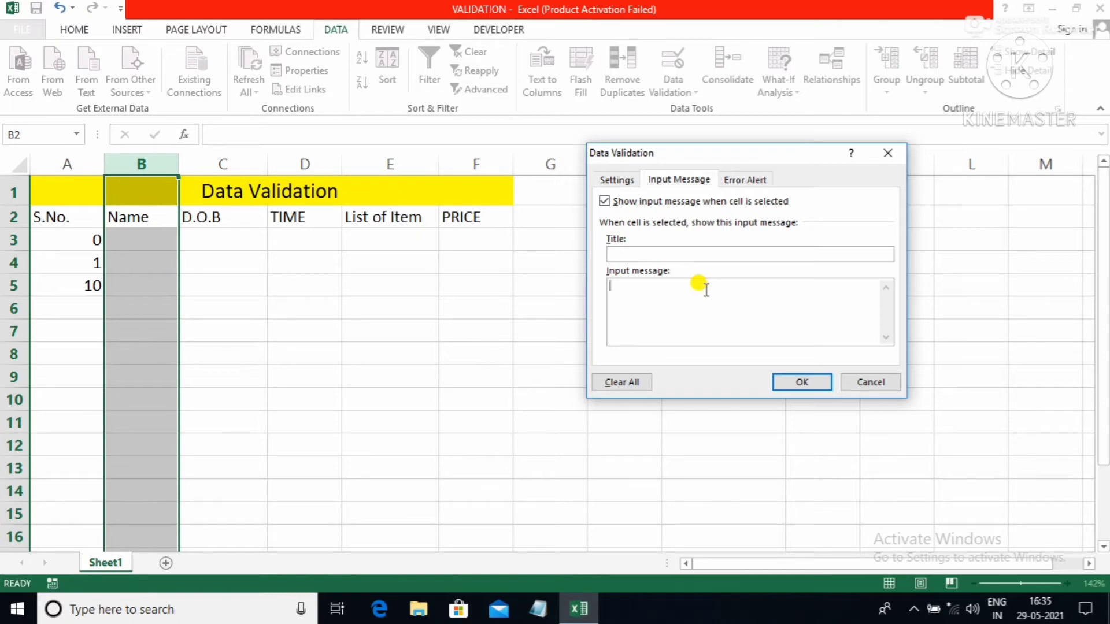
text(1)
text( to 6 )
text(d)
click(749, 180)
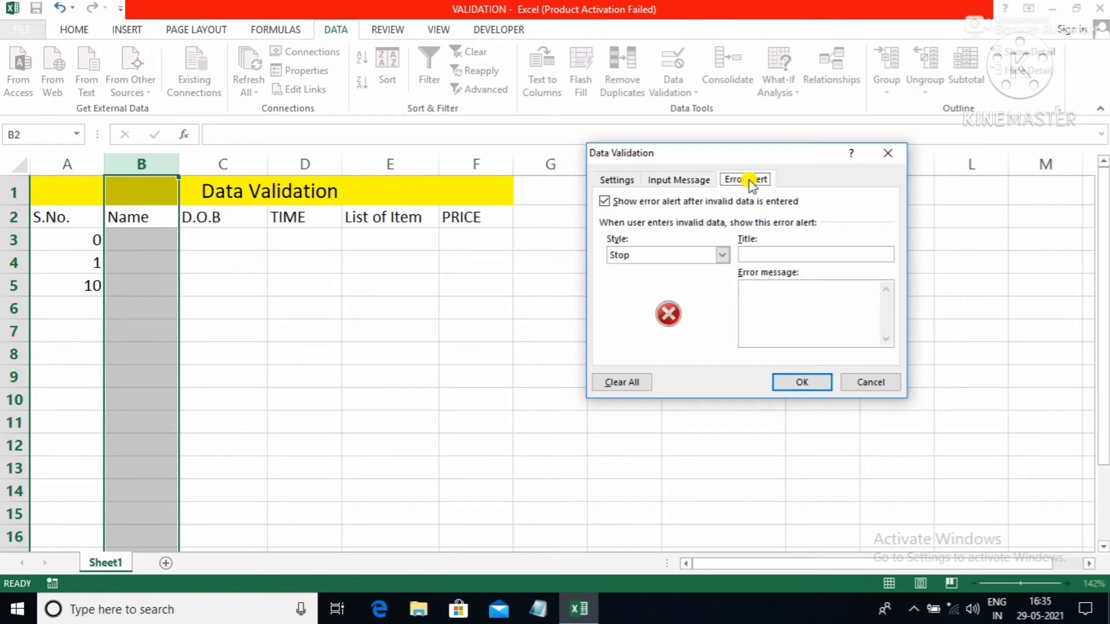
click(754, 291)
text(P)
text(nly )
text(6)
Step: Apply the Name rule and enter 'mahesh' in B3
click(794, 386)
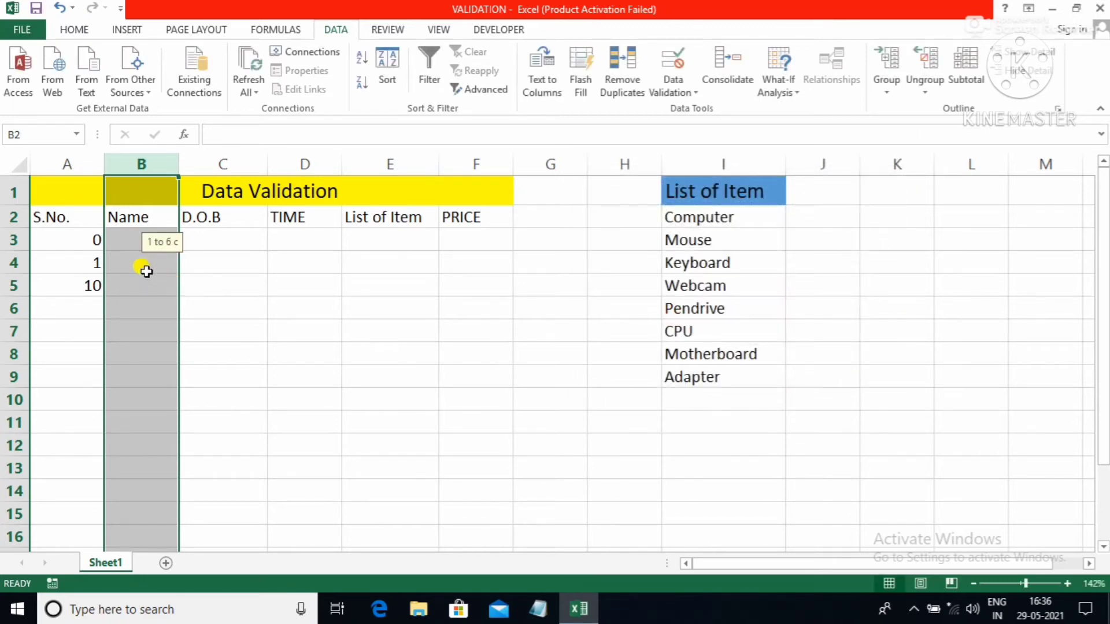
click(135, 241)
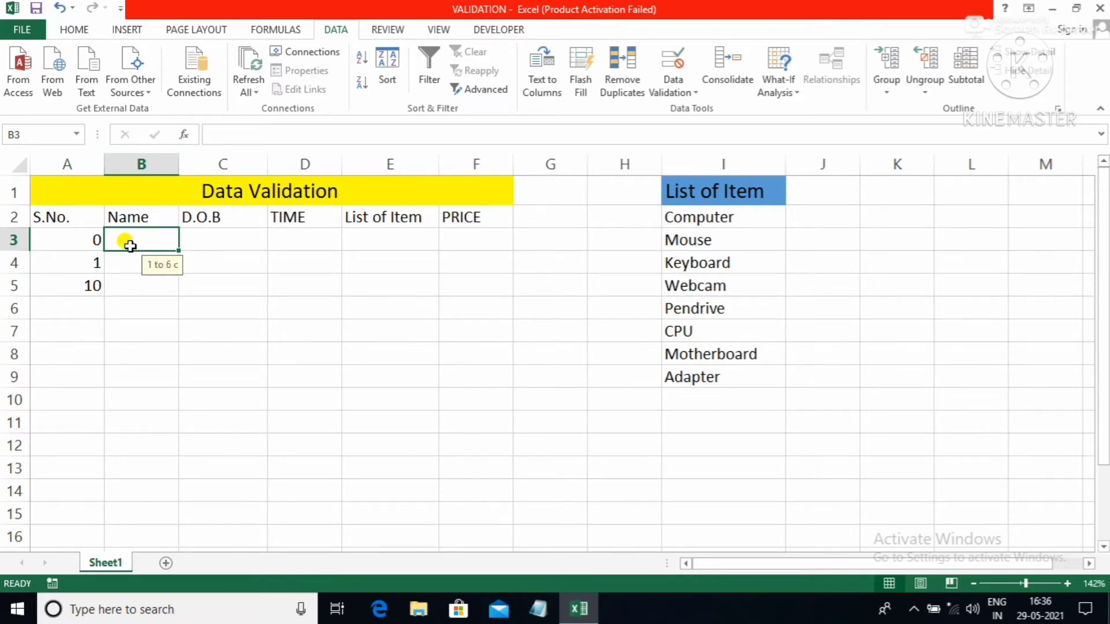
text(m)
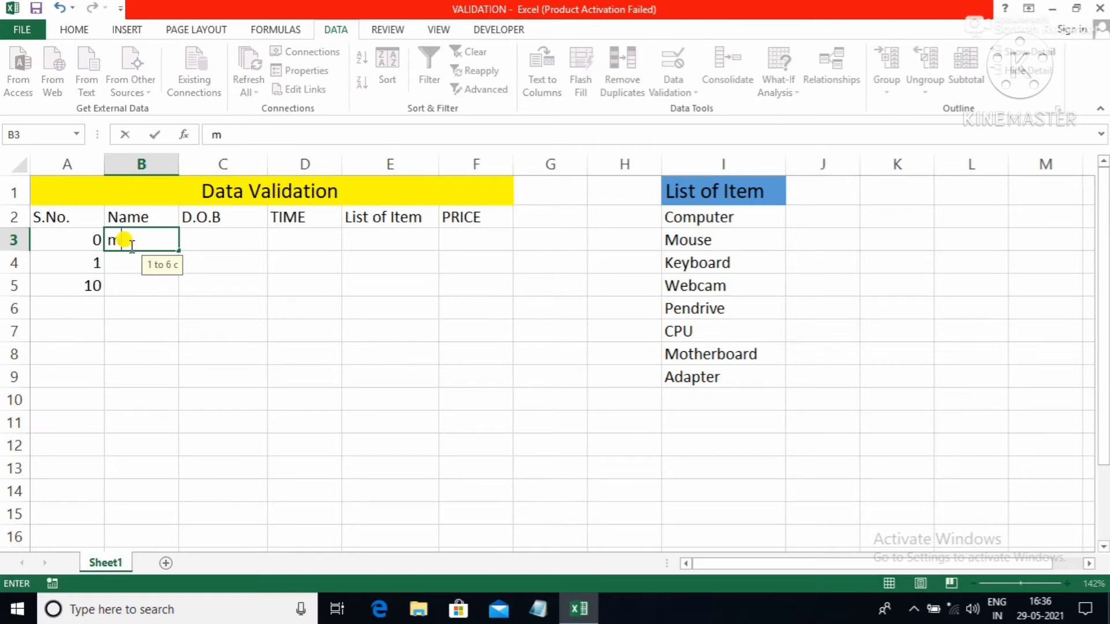
text(ahesh)
click(150, 267)
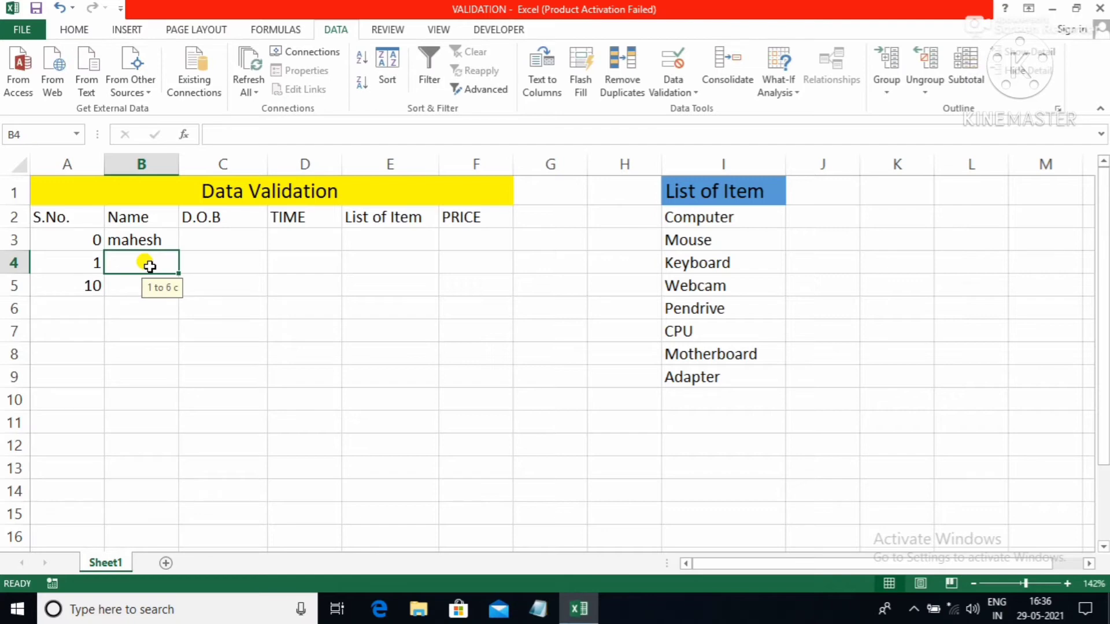
text(mahesh)
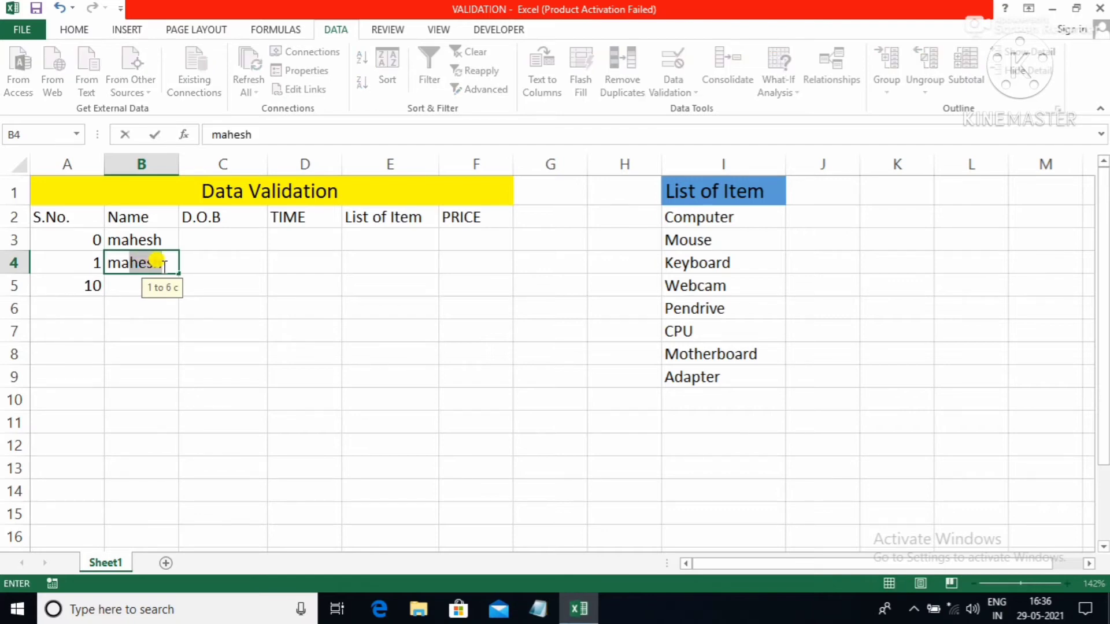
click(164, 266)
text(ku)
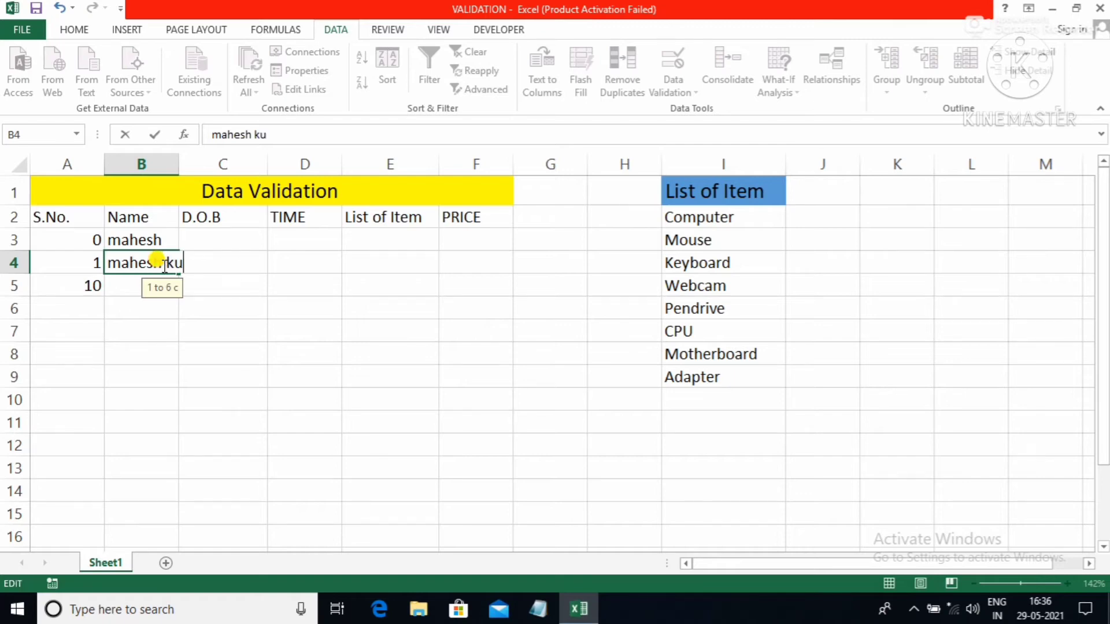
text(mar)
key(Return)
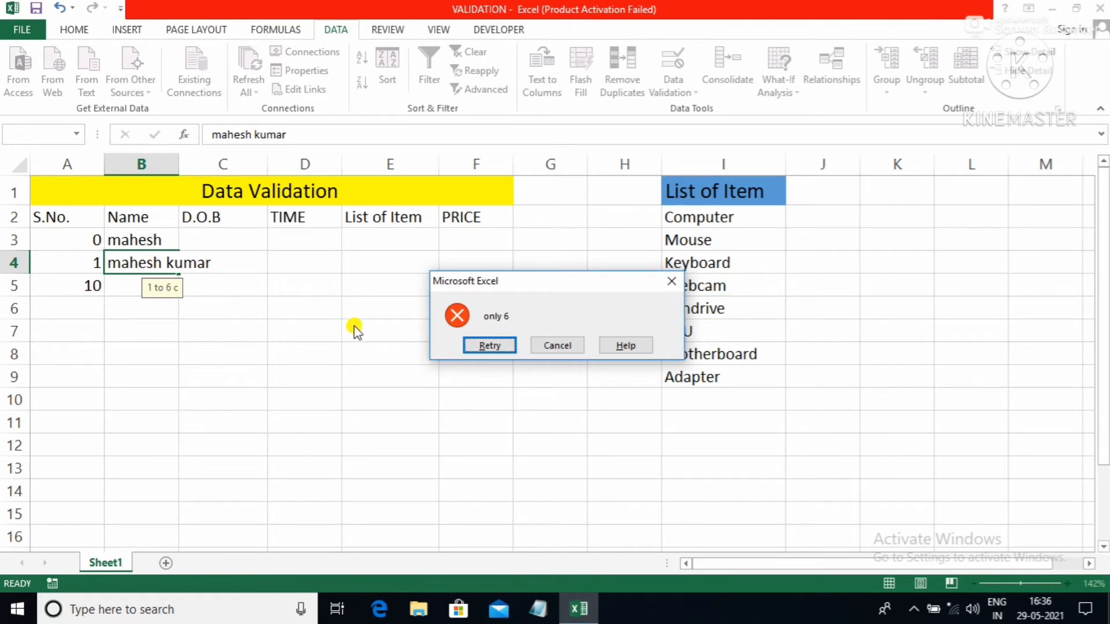
click(554, 347)
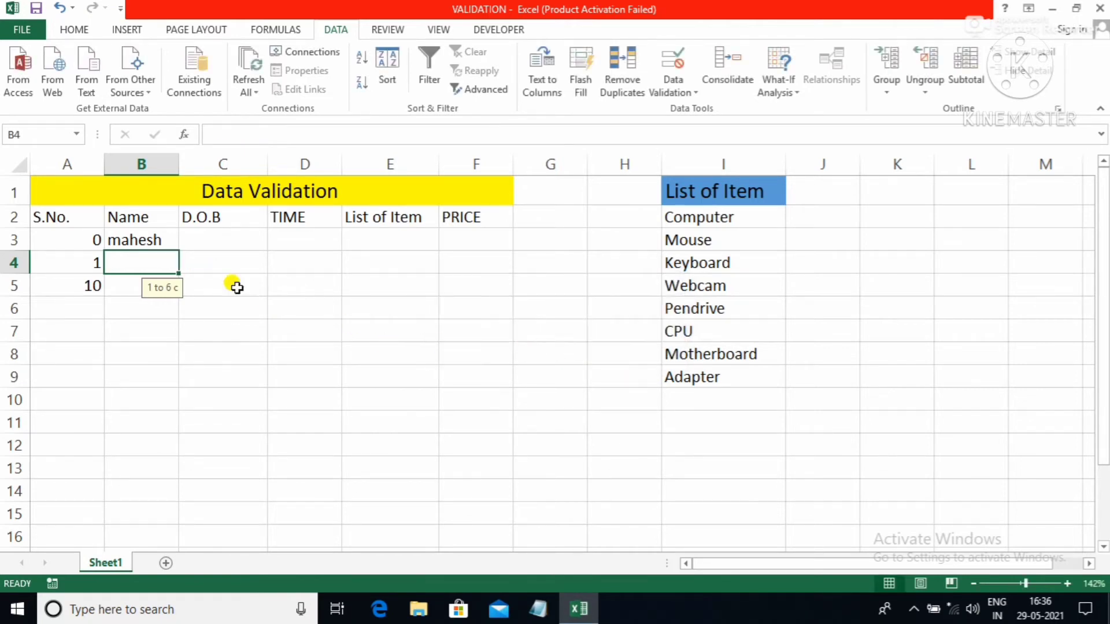
click(209, 217)
Step: Set the D.O.B column's validation to allow Date values
click(211, 162)
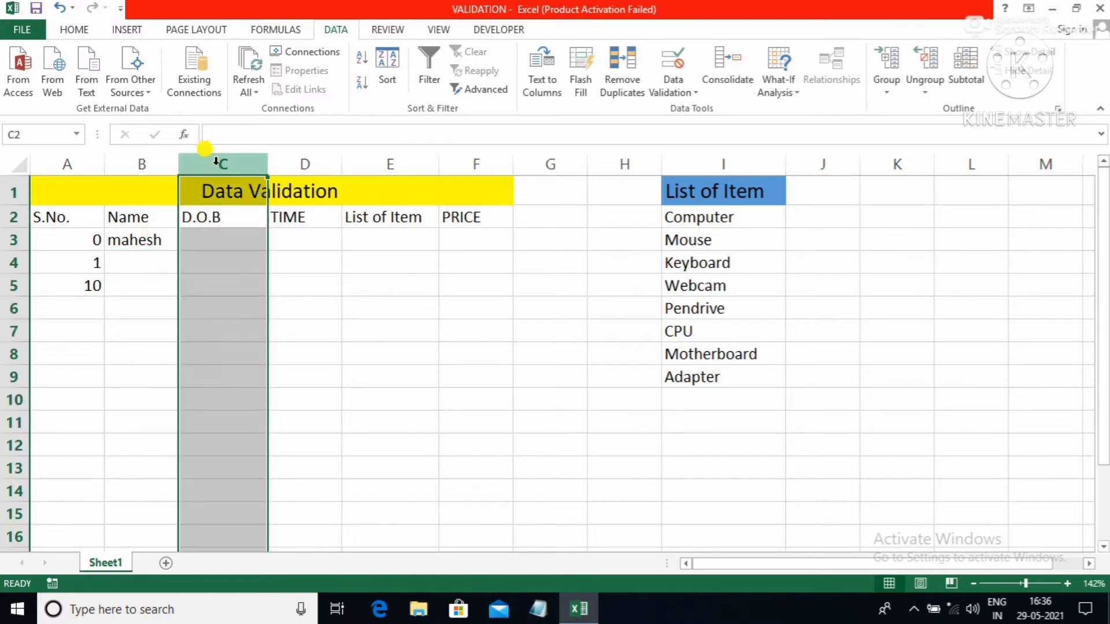
click(678, 82)
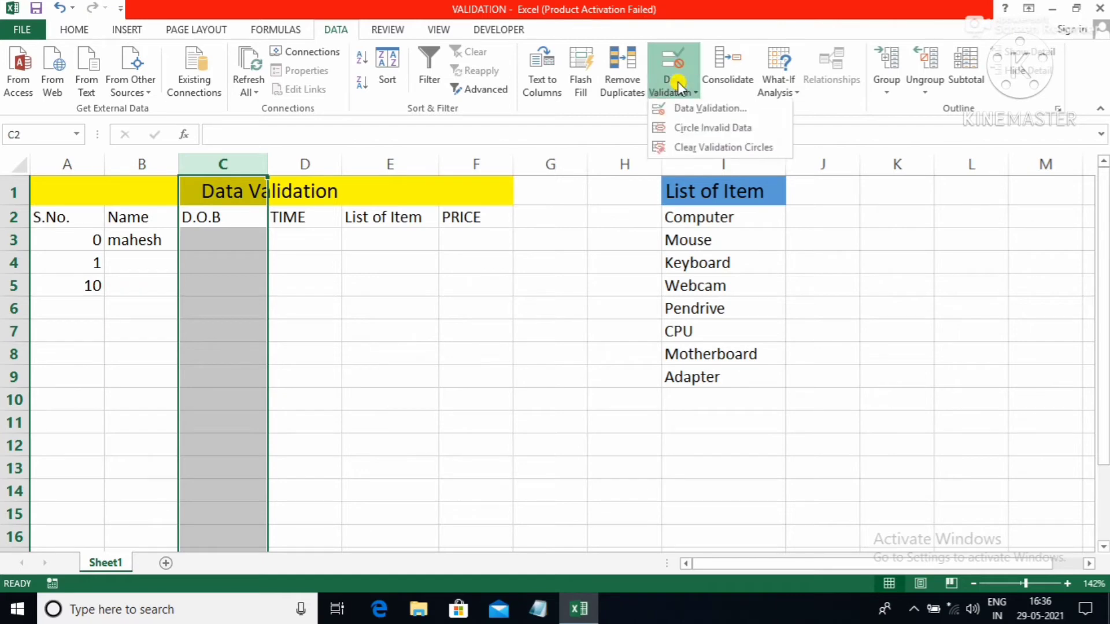
click(676, 110)
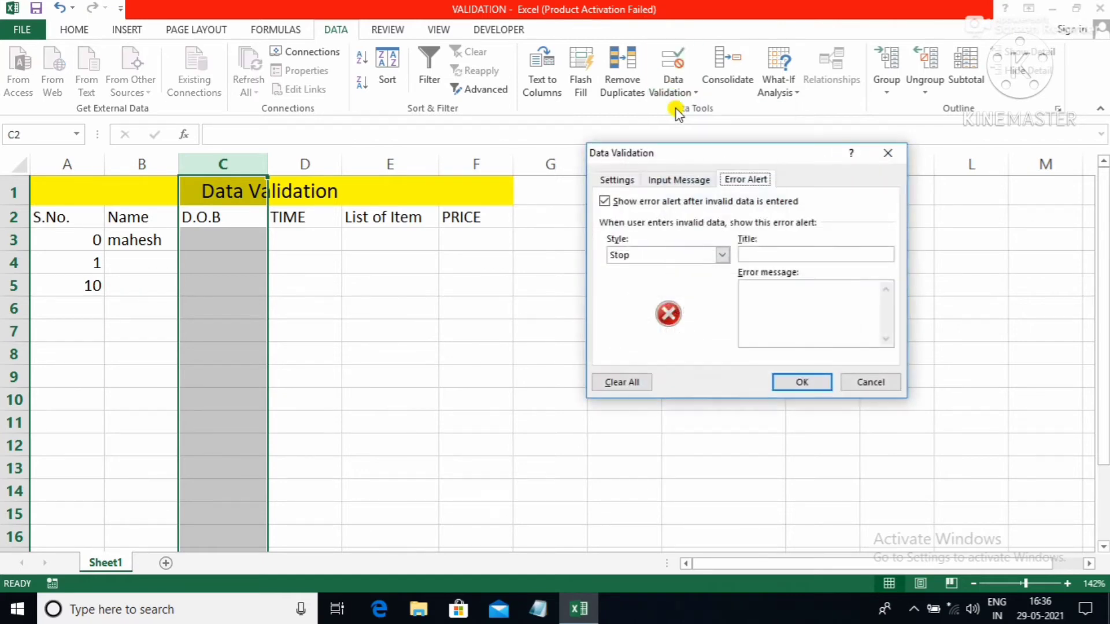
click(627, 180)
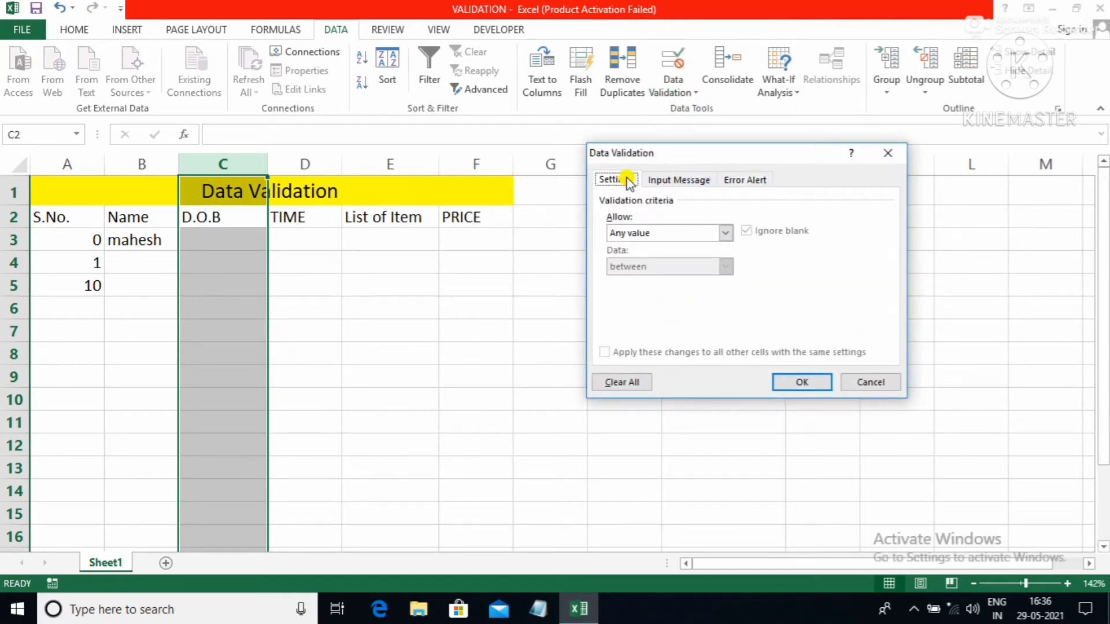
click(695, 233)
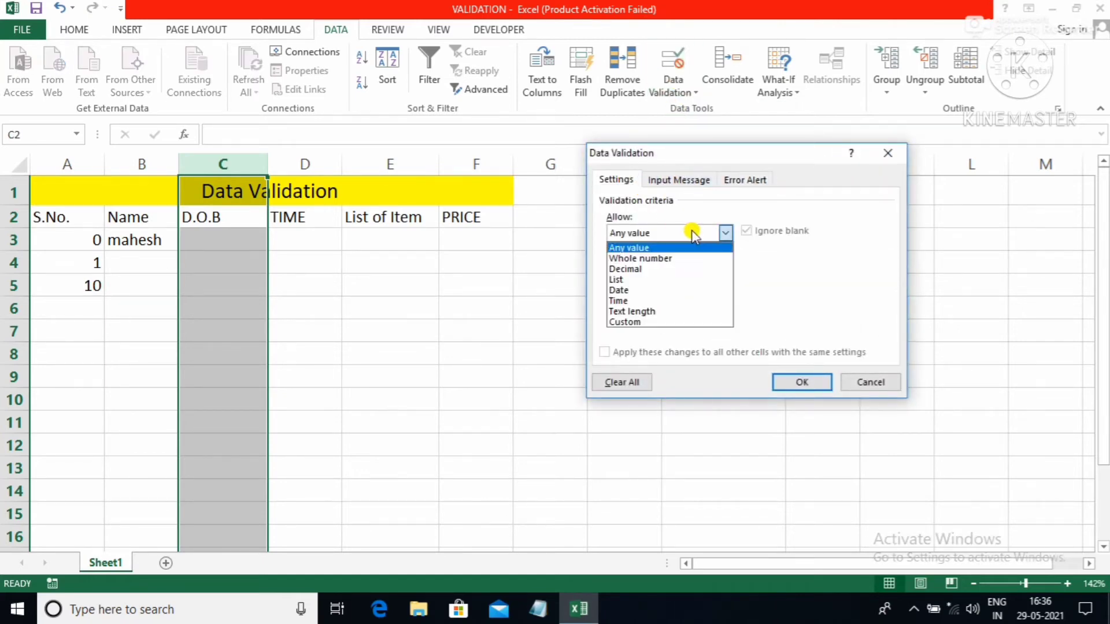
click(629, 290)
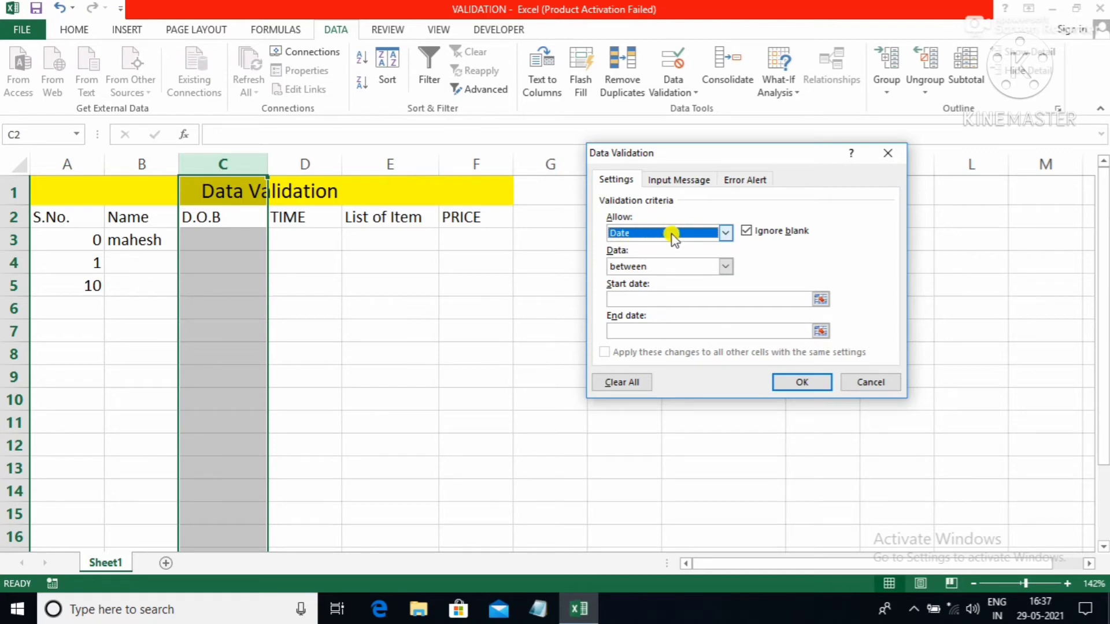
click(726, 233)
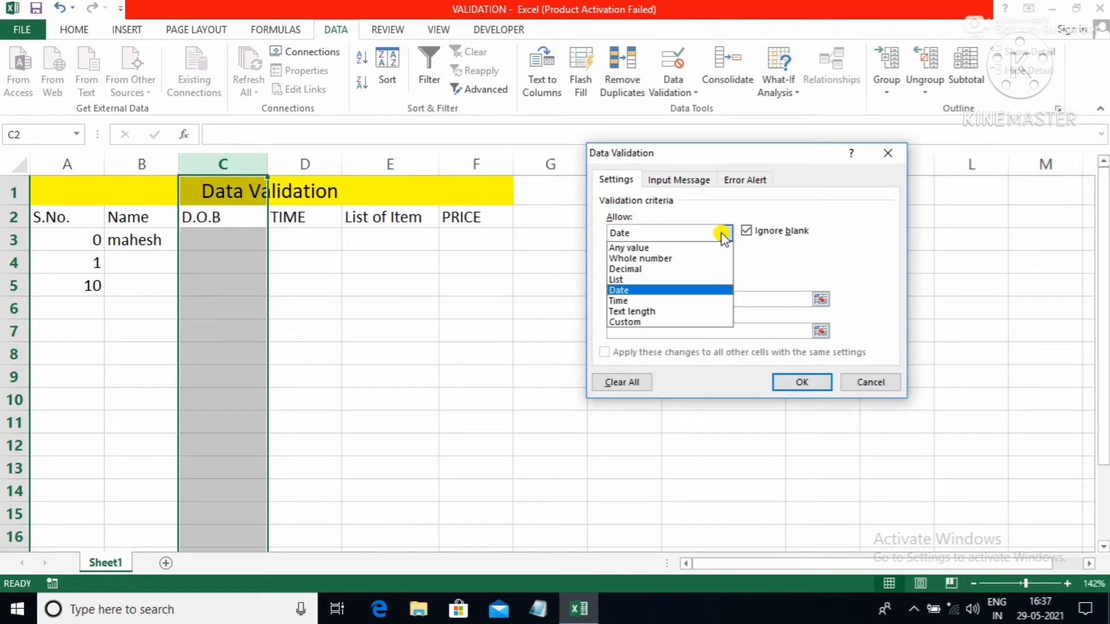
click(621, 290)
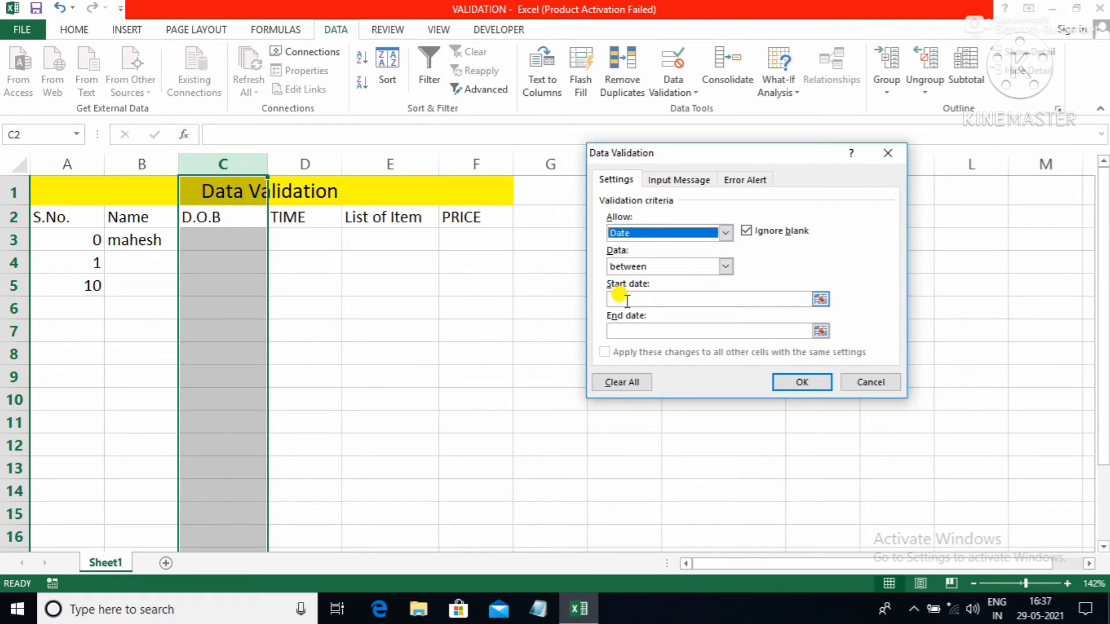
Step: Set the allowed date range from 05/05/2021 to 31/05/2021
click(627, 300)
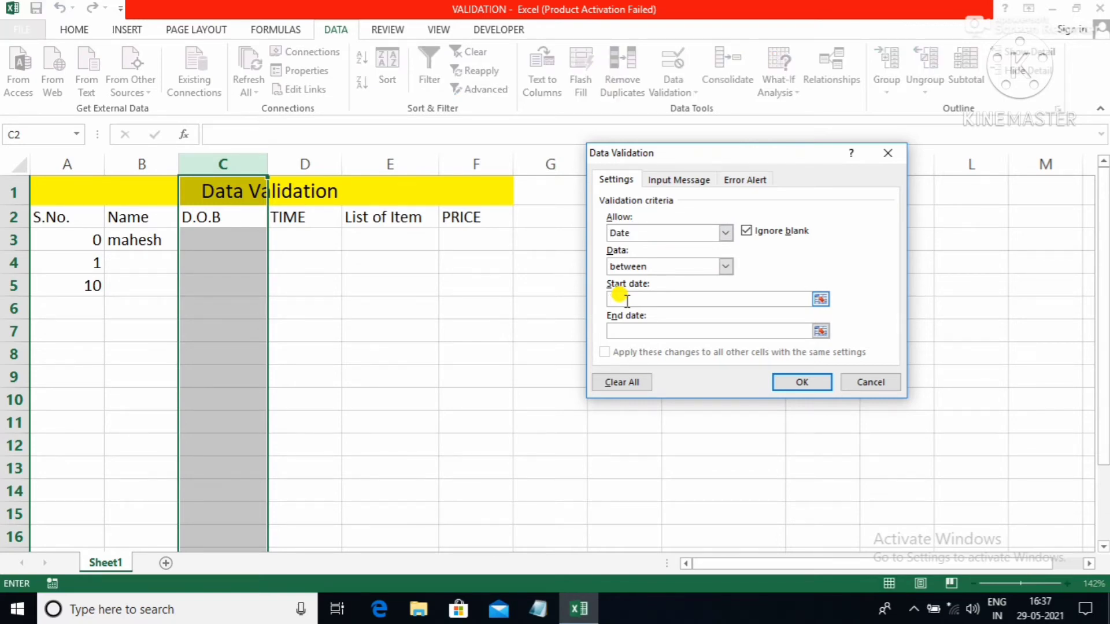
text(05/)
text(0)
text(5)
text(/202)
text(1)
click(662, 330)
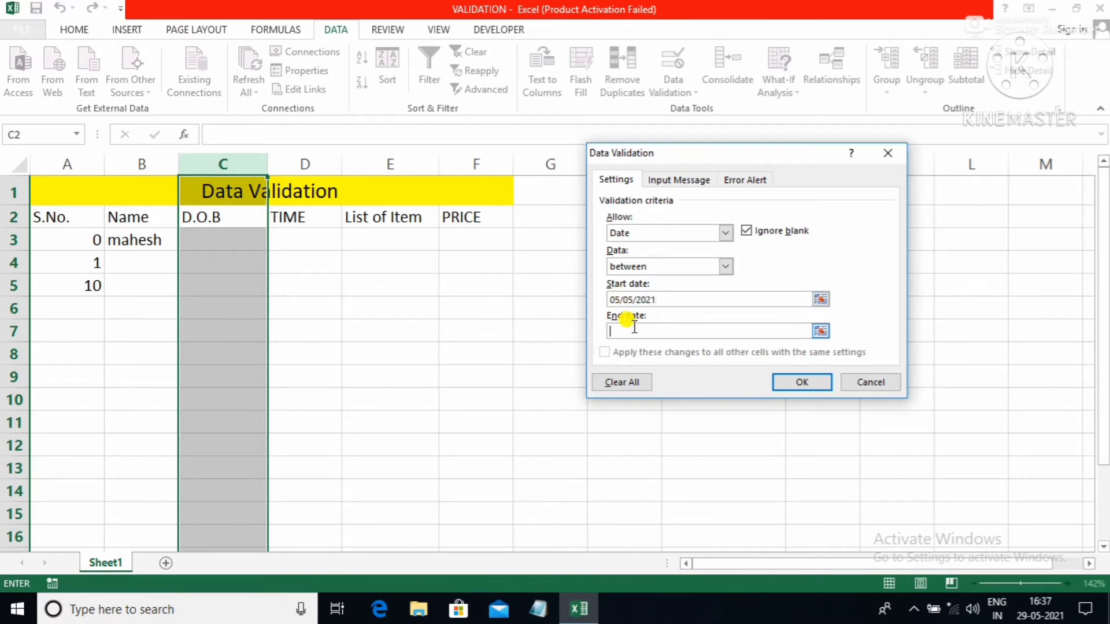
text(31)
text(/)
text(05)
text(/202)
text(1)
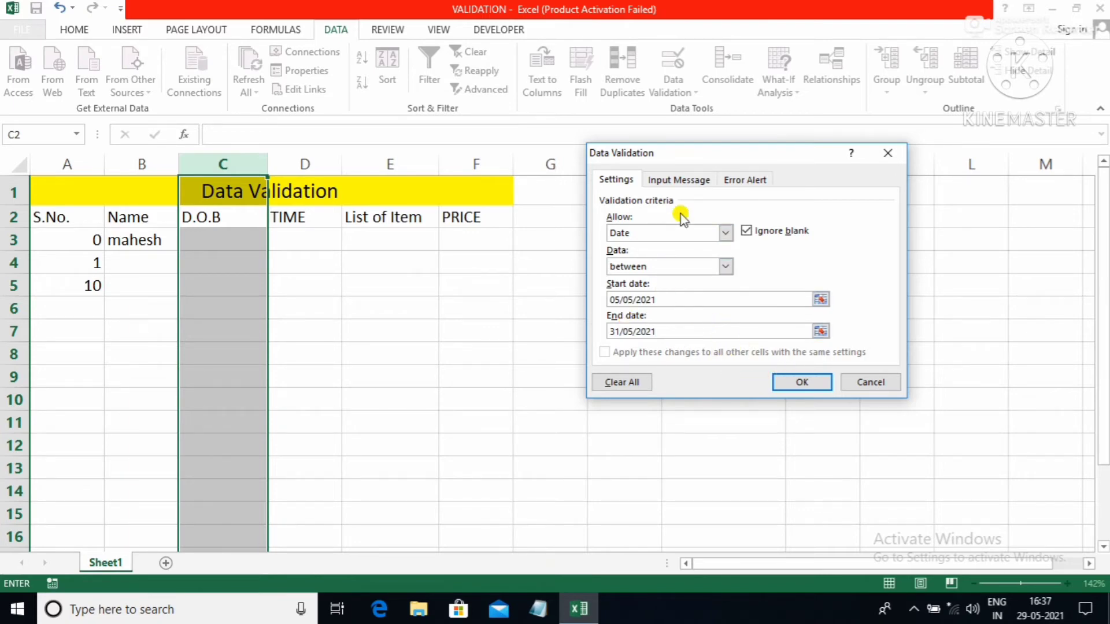
Step: Add the Stop error message 'entry out' to the D.O.B date rule
click(744, 179)
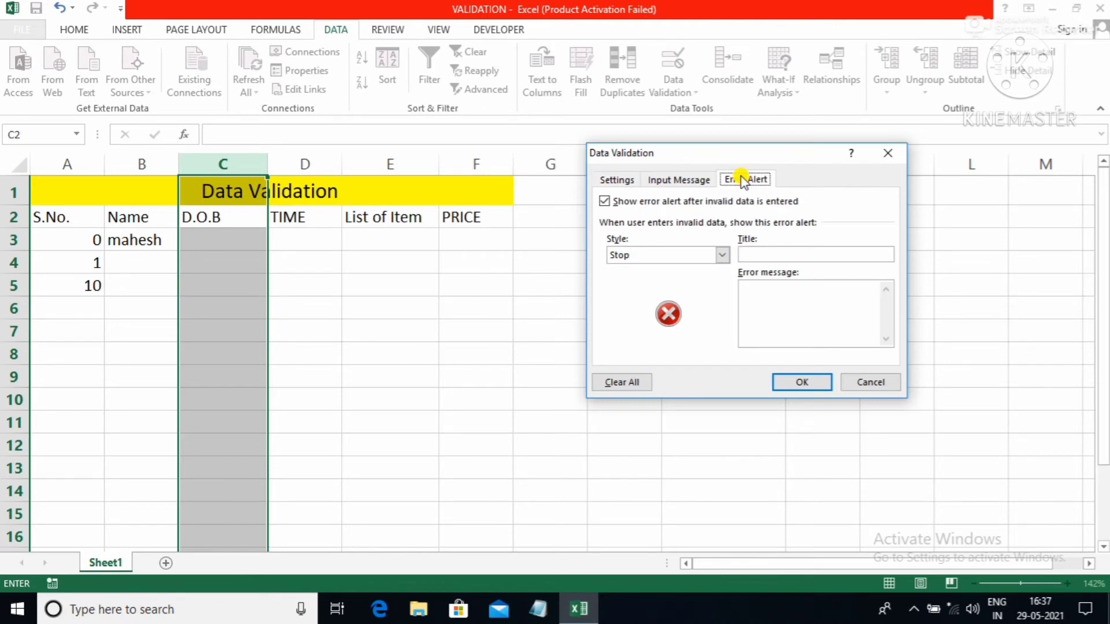
click(754, 296)
text(Sorry)
text( out)
click(616, 182)
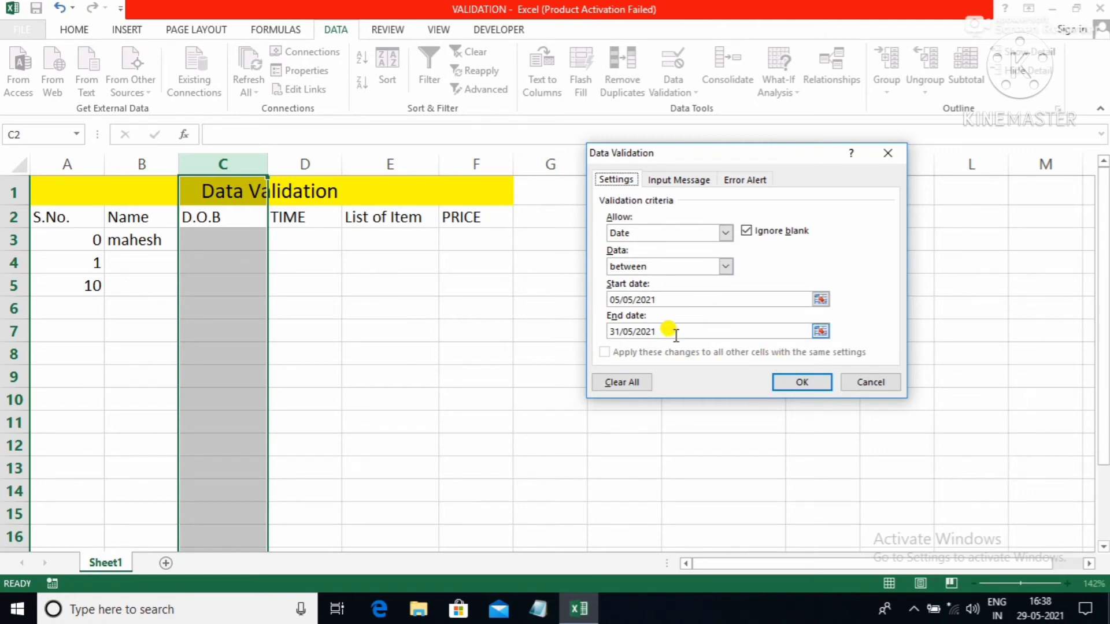
Step: Apply the D.O.B date rule and enter 31/05/2021 in C3
click(805, 384)
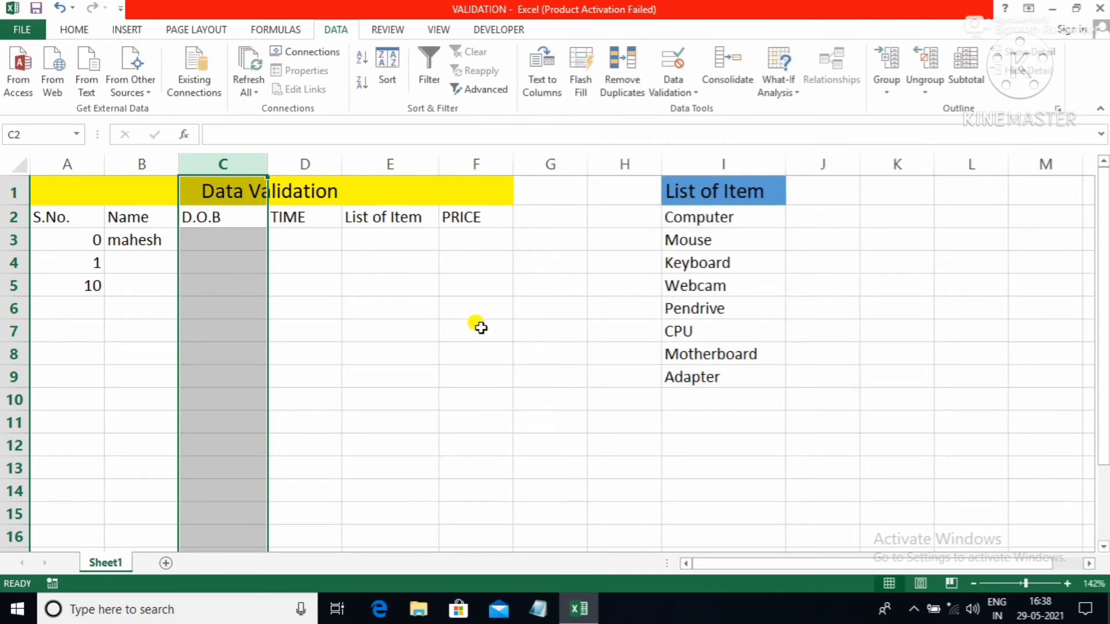
click(223, 241)
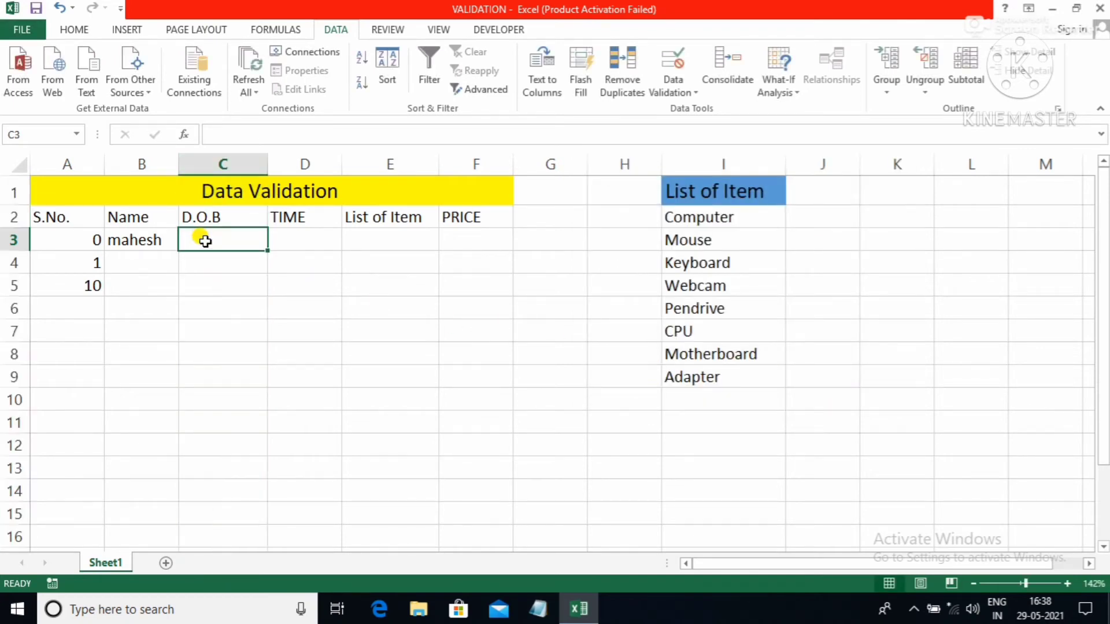
text(31)
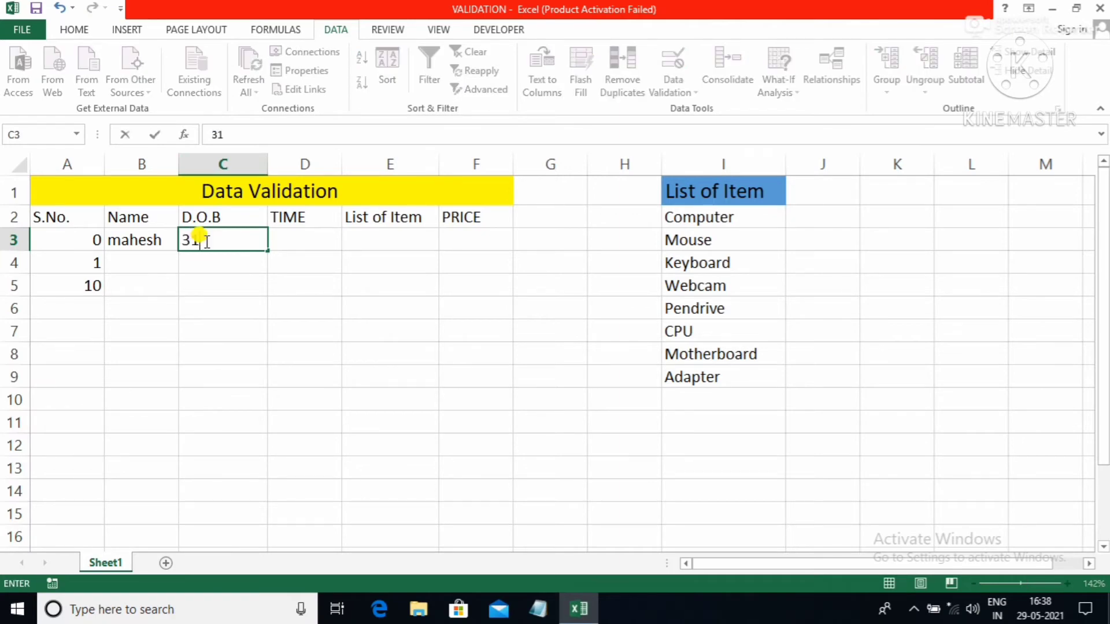
text(/0)
text(5/)
text(20)
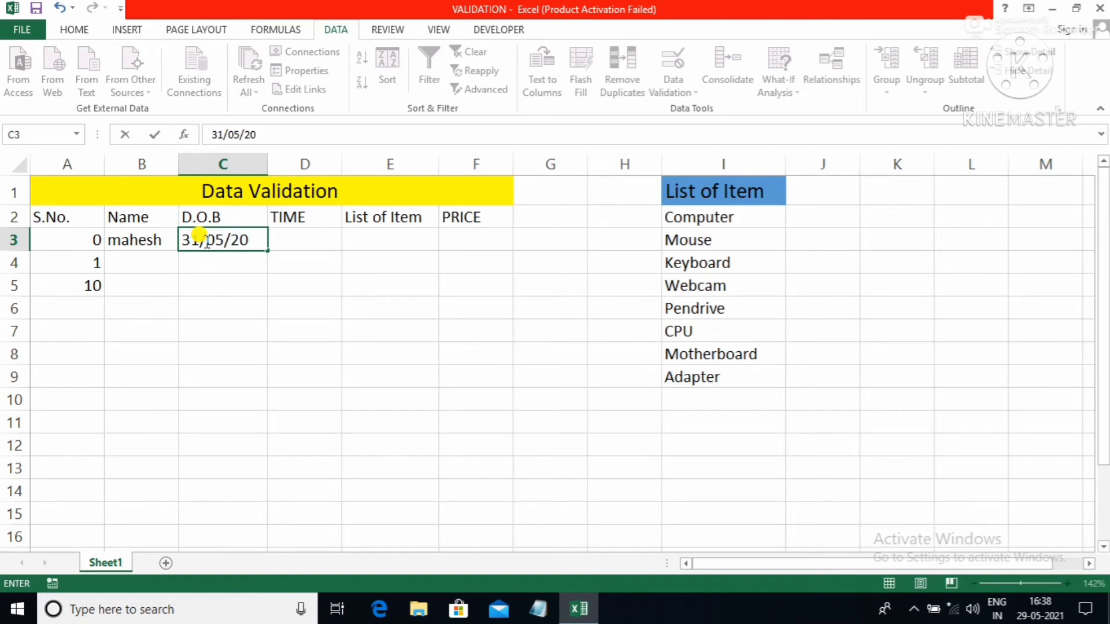
text(21)
key(Return)
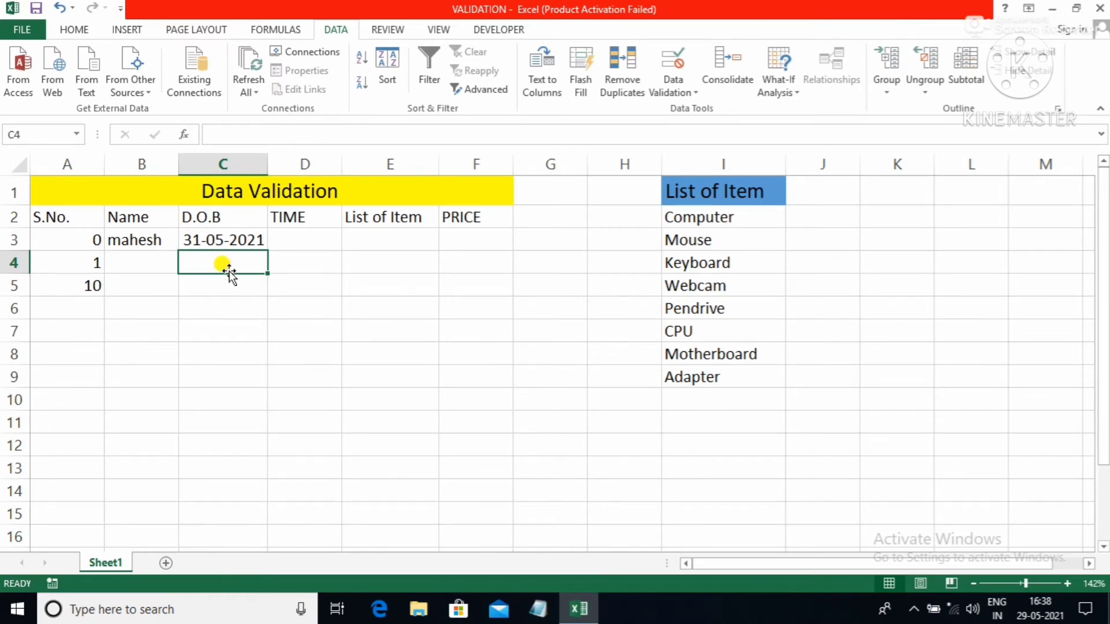
Step: Test out-of-range dates 01/06/2021 and 04/05/2021 in C4, cancelling each rejection
text(01)
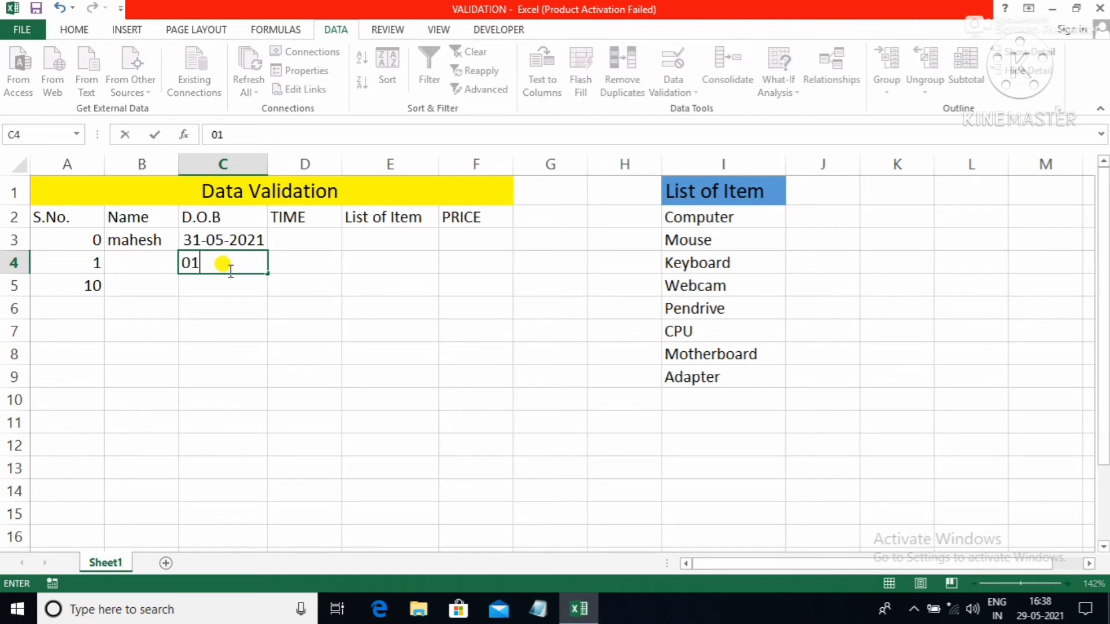
text(/)
text(06)
text(2)
key(Return)
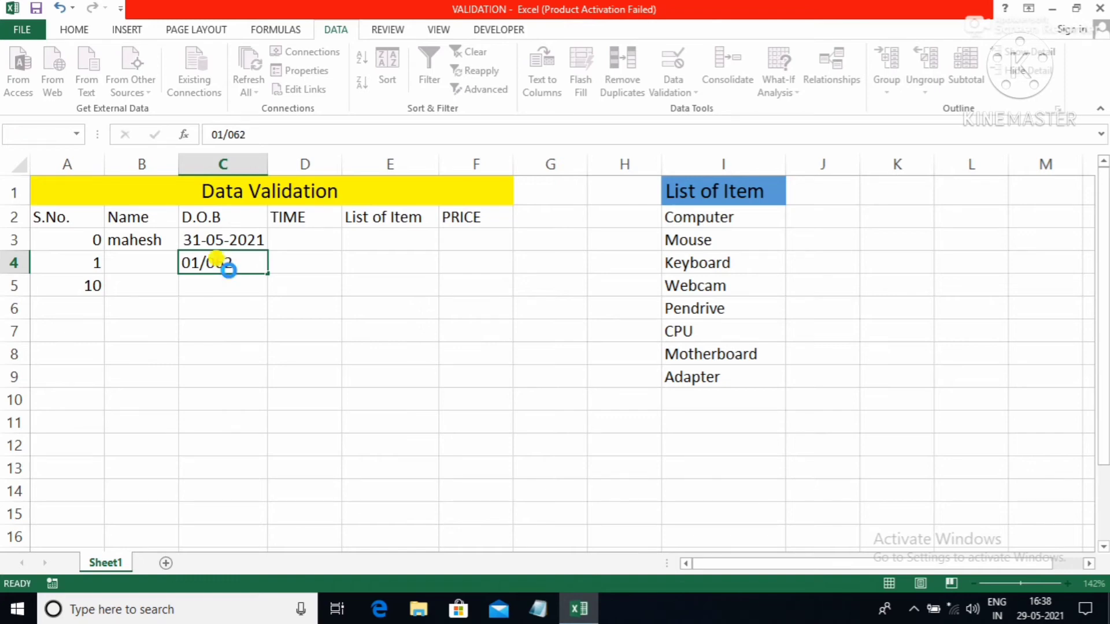
click(546, 345)
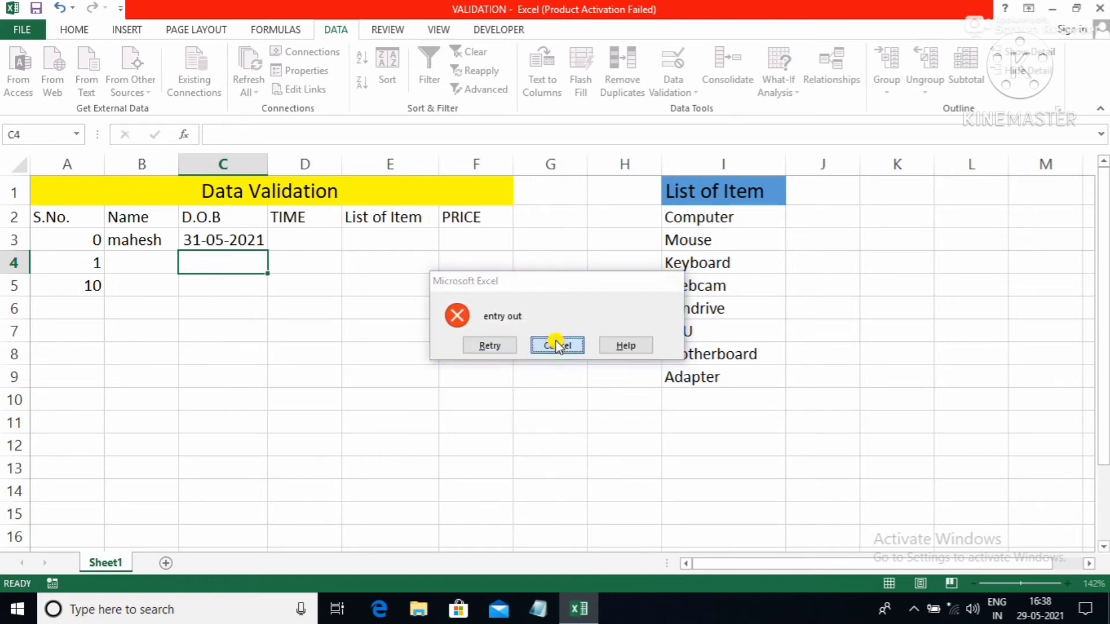
text(0)
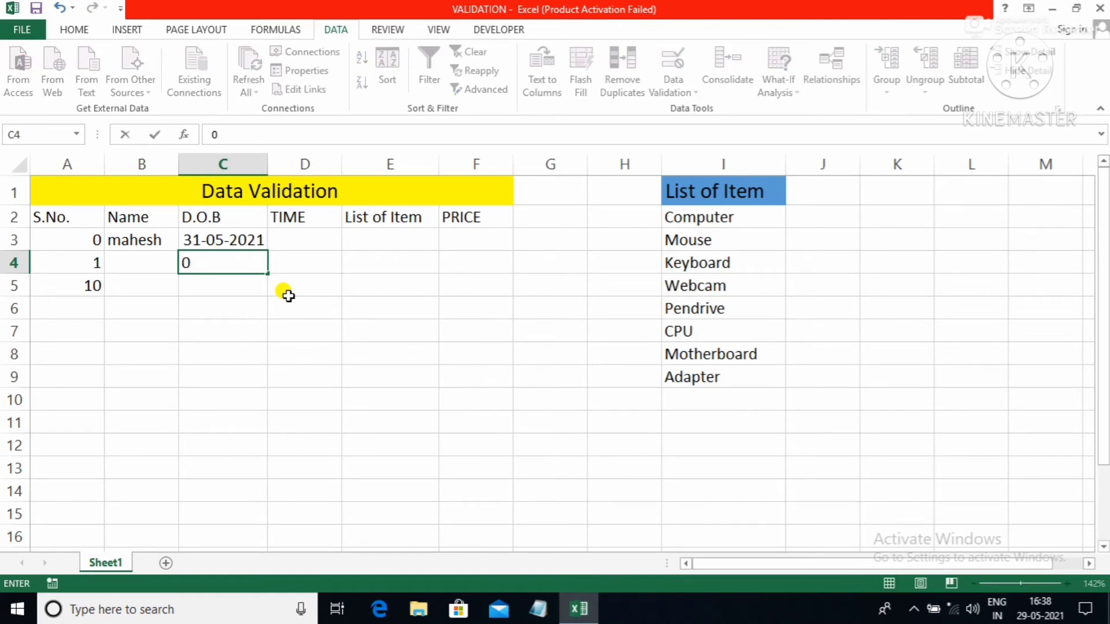
text(1)
text(/0)
text(6/2)
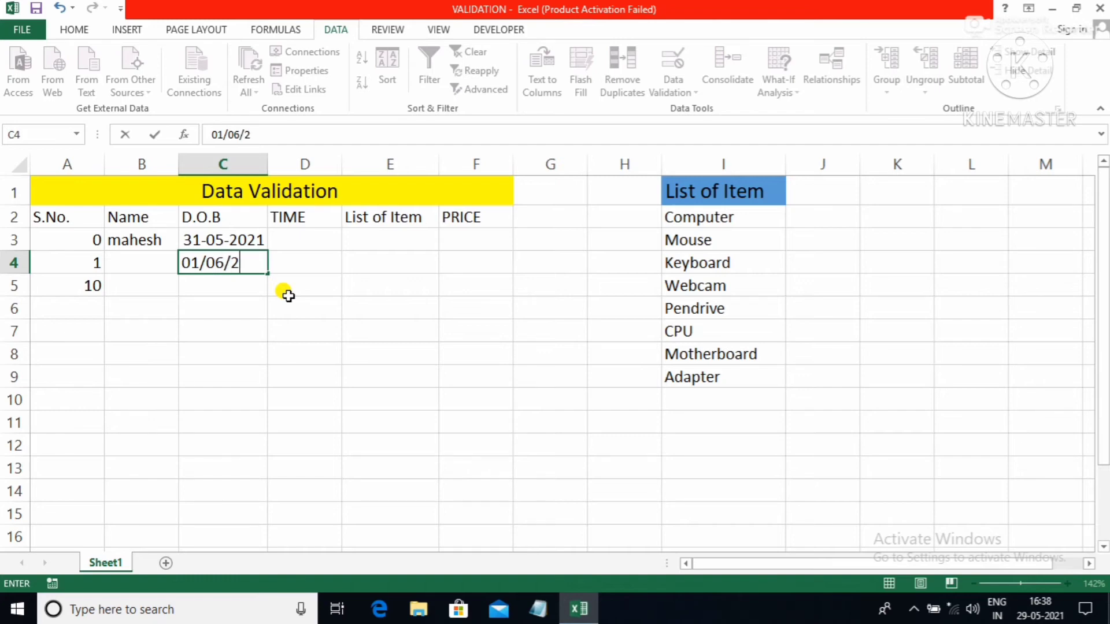
text(021)
key(Return)
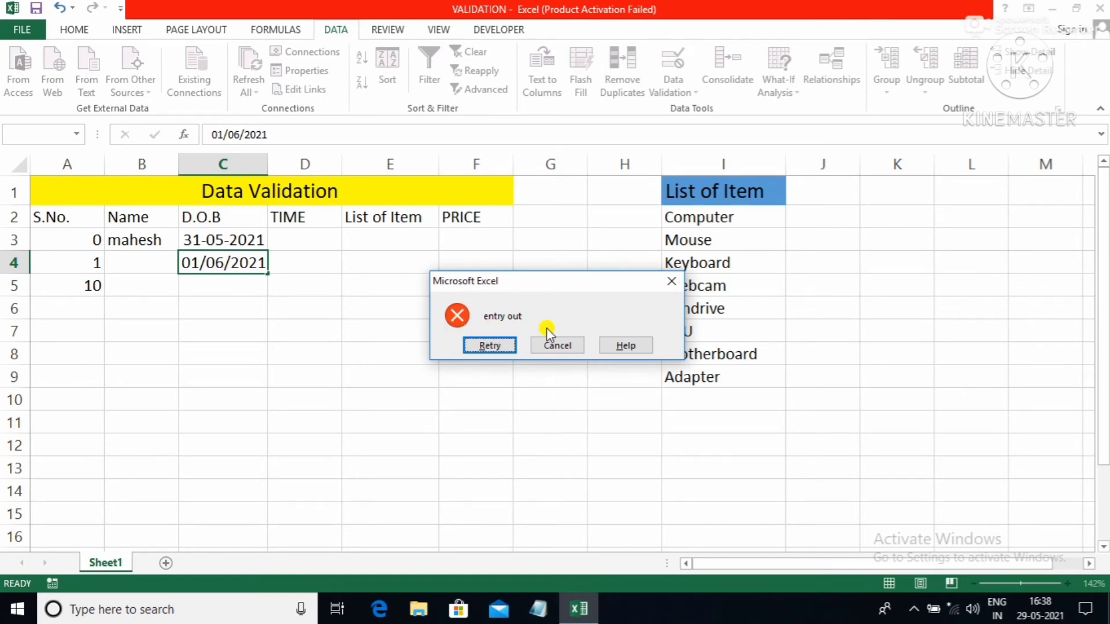
click(560, 345)
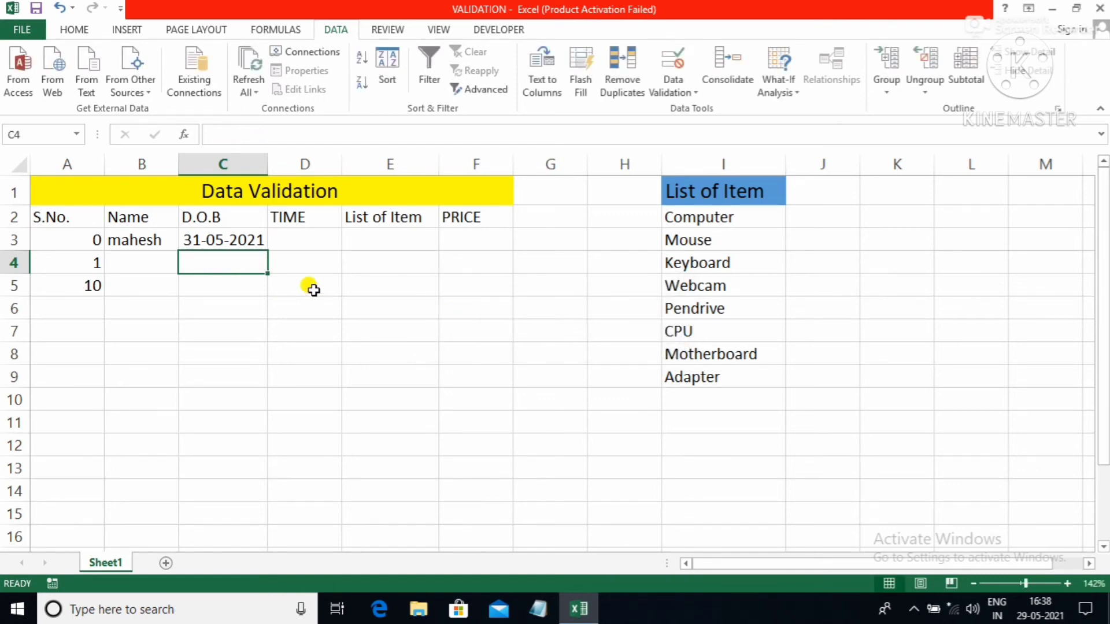
text(04/05/2021)
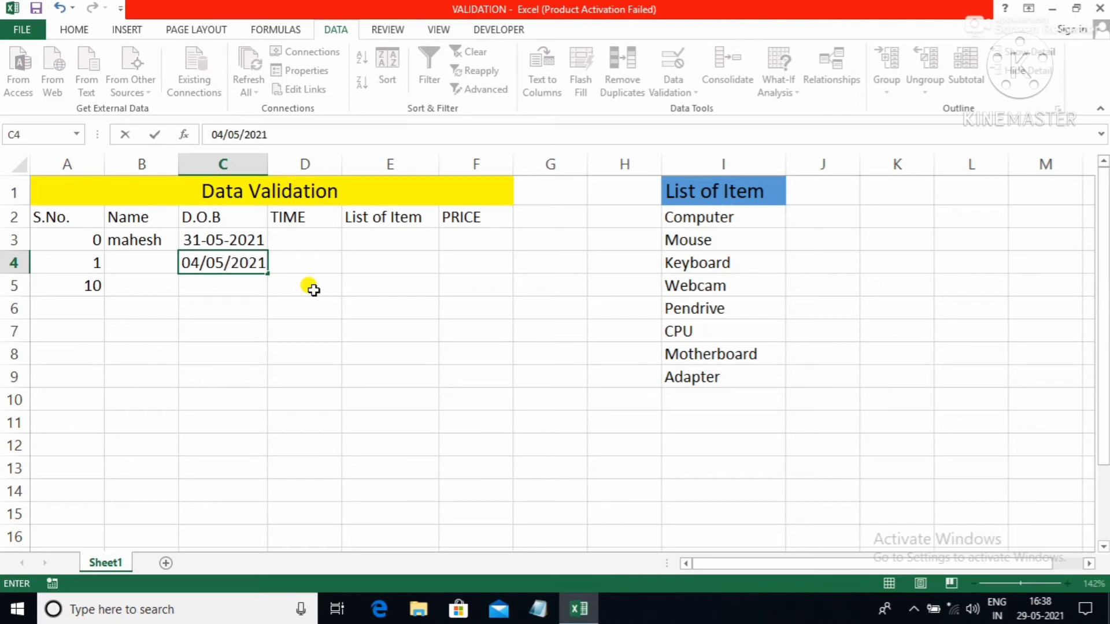
key(Return)
click(566, 346)
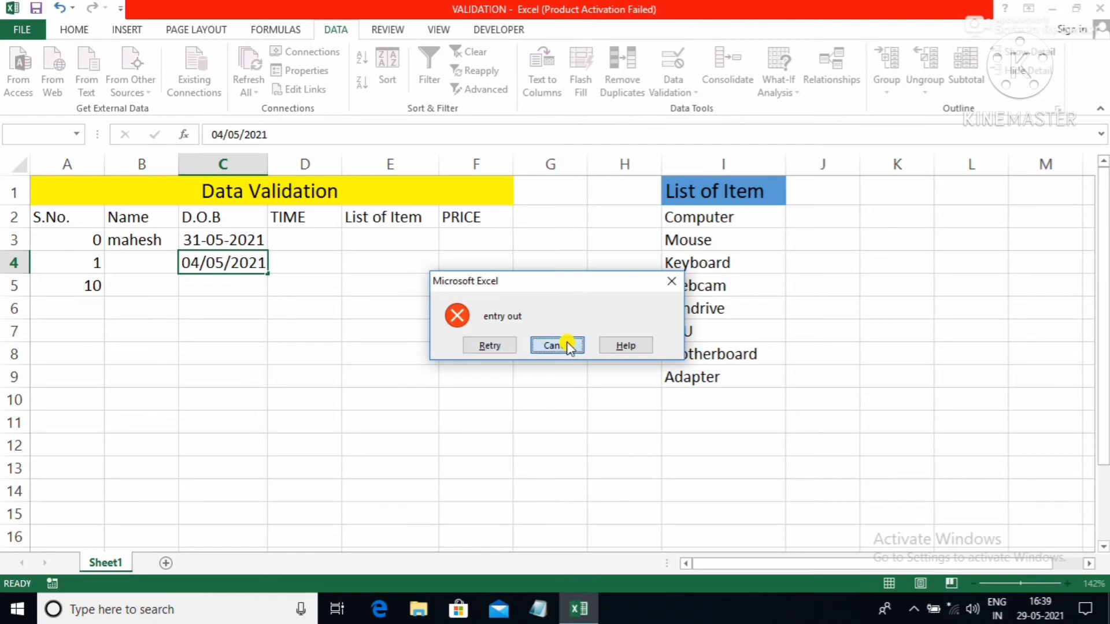
click(567, 346)
Step: Restrict the TIME column to times between 1:00 pm and 5:00 pm, with error message 'time out'
click(301, 200)
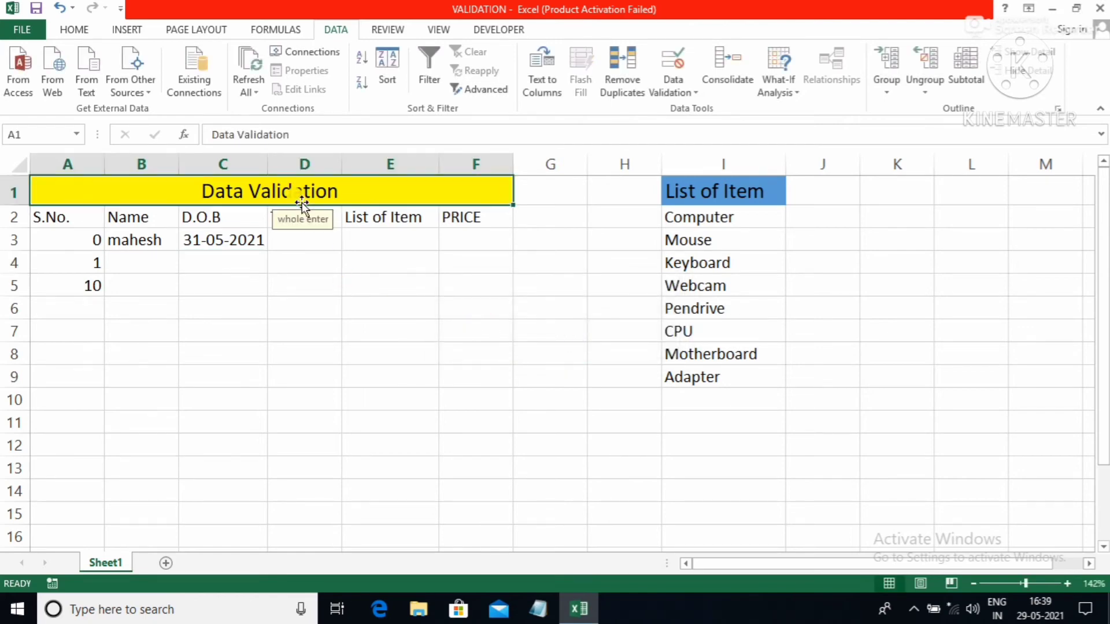
click(292, 163)
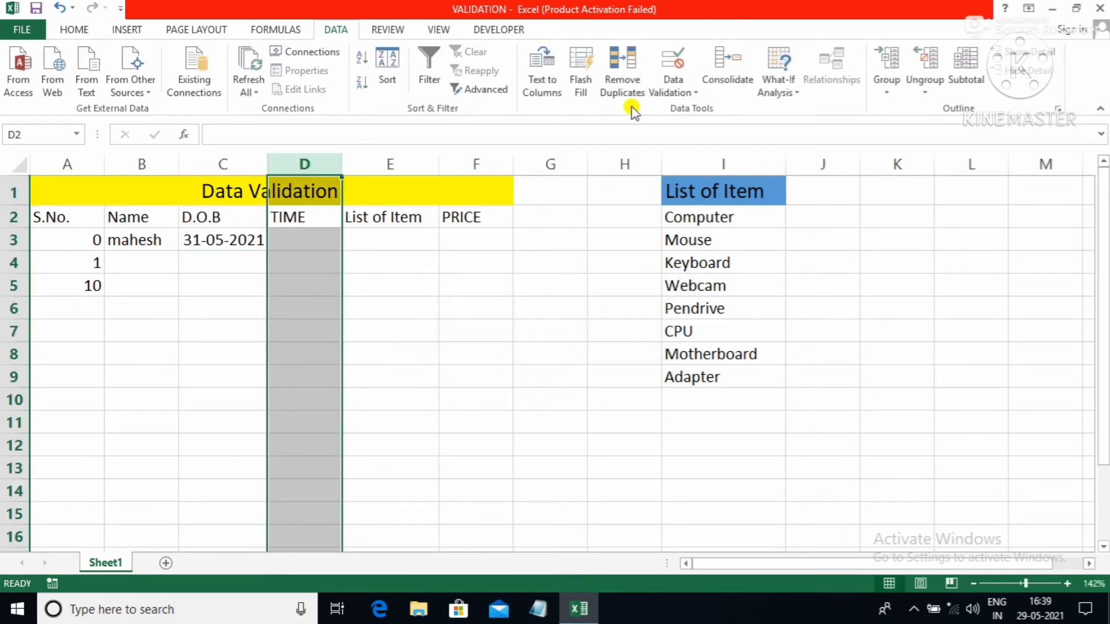
click(682, 92)
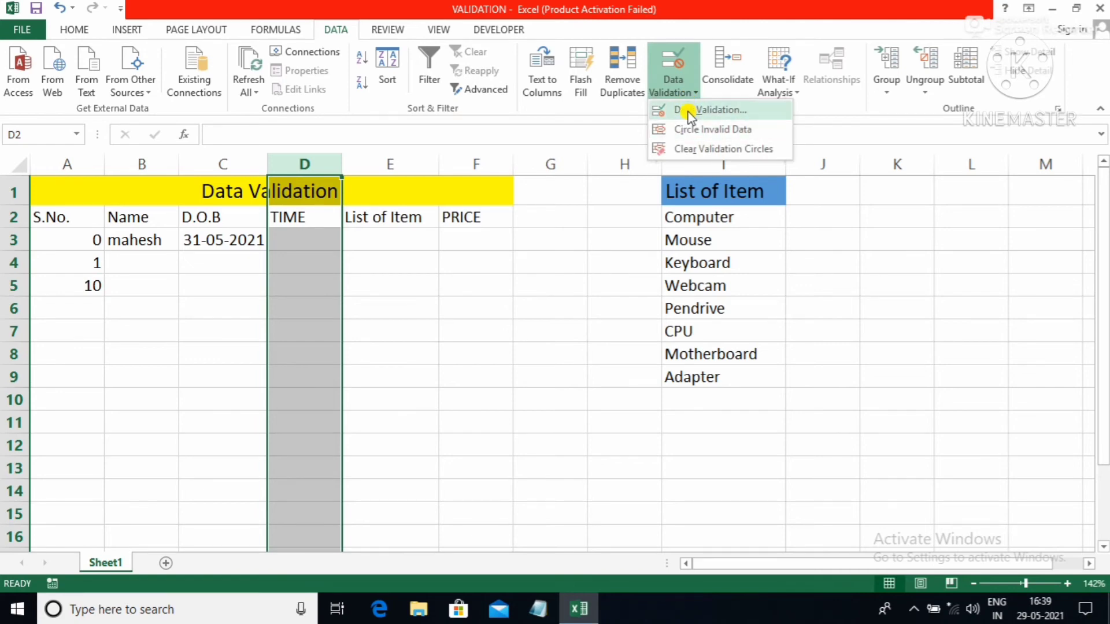
click(690, 112)
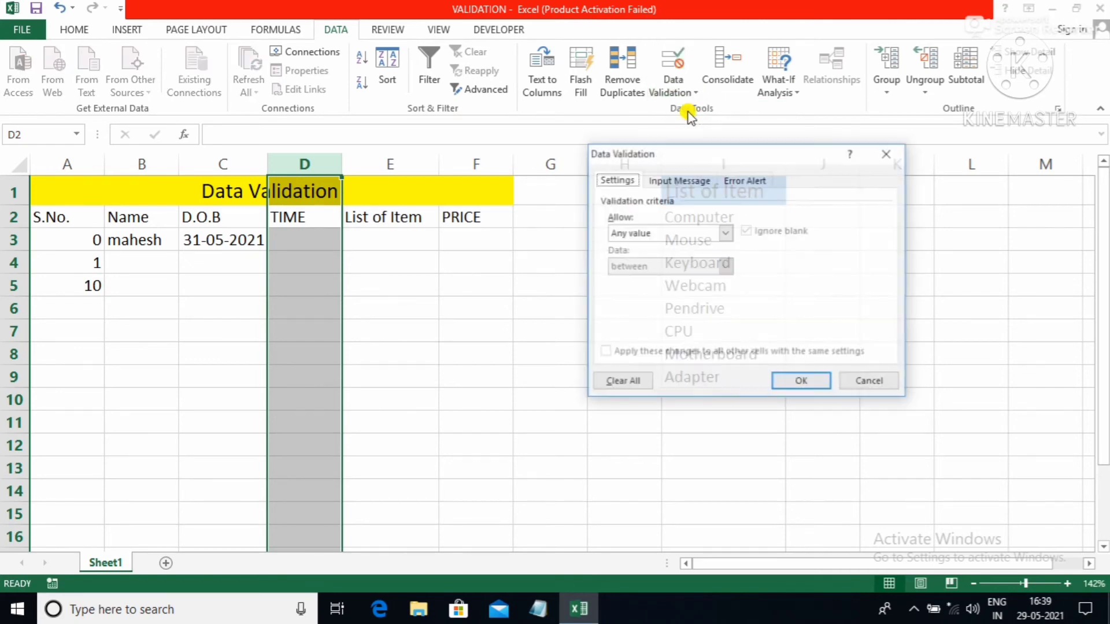
click(724, 232)
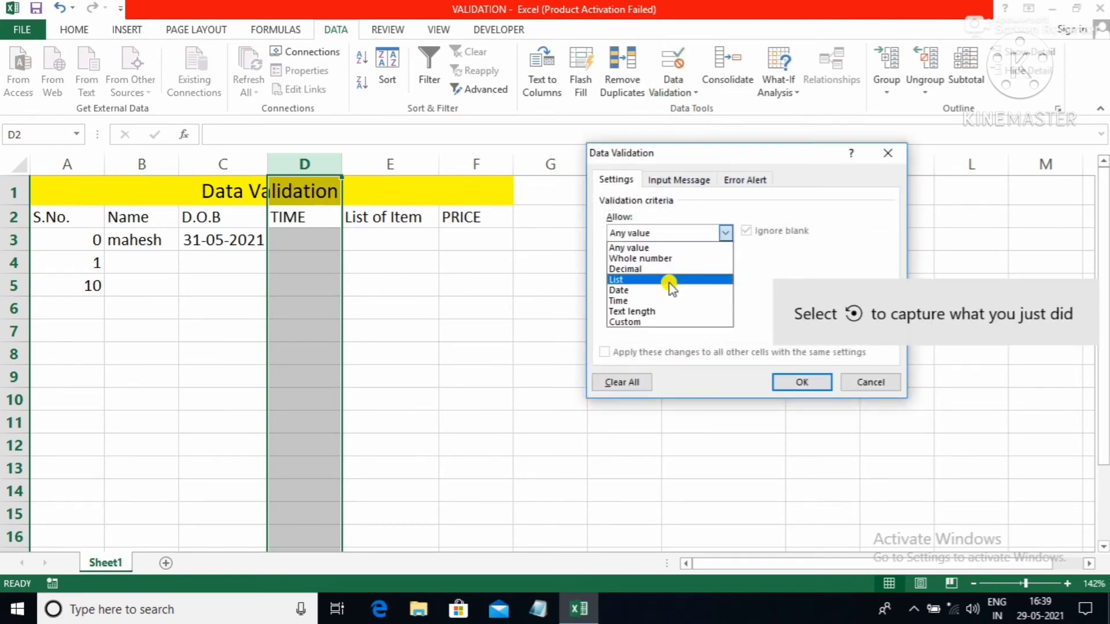
click(627, 301)
click(627, 300)
text(1:00 pm)
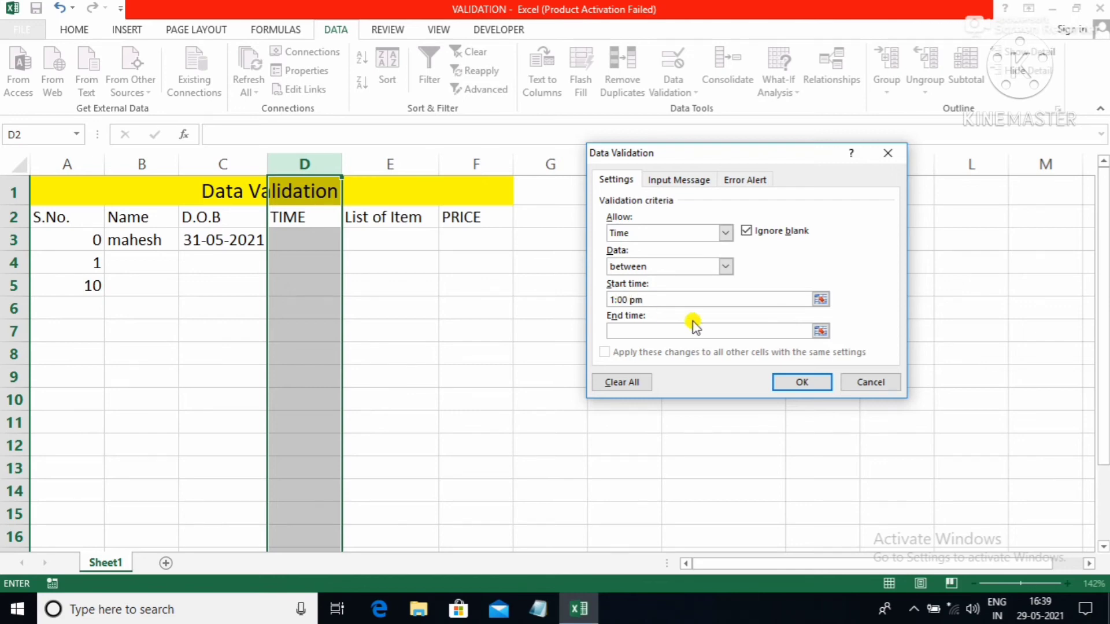
click(652, 330)
click(744, 181)
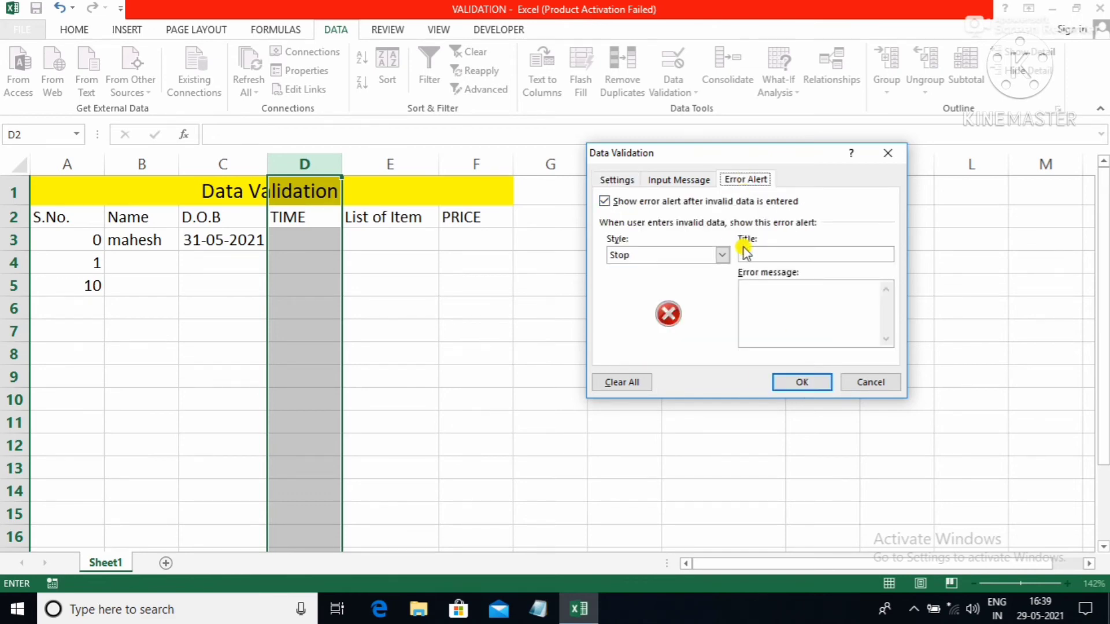
click(762, 308)
text(time out)
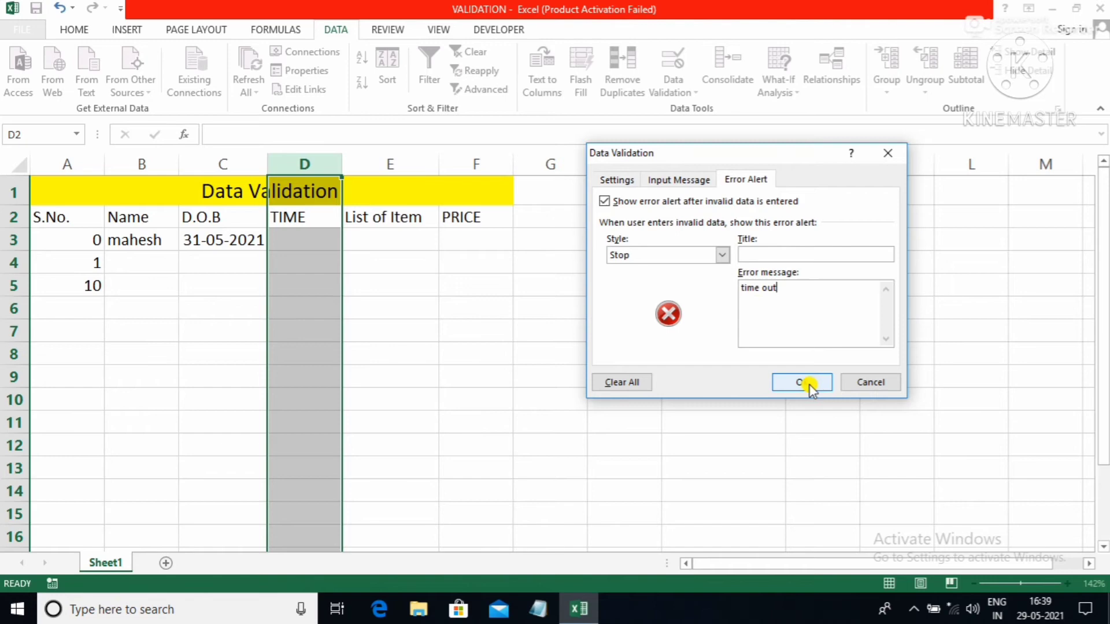
Step: Apply the time rule, then test 6:00 in D3 and cancel the rejection
click(809, 383)
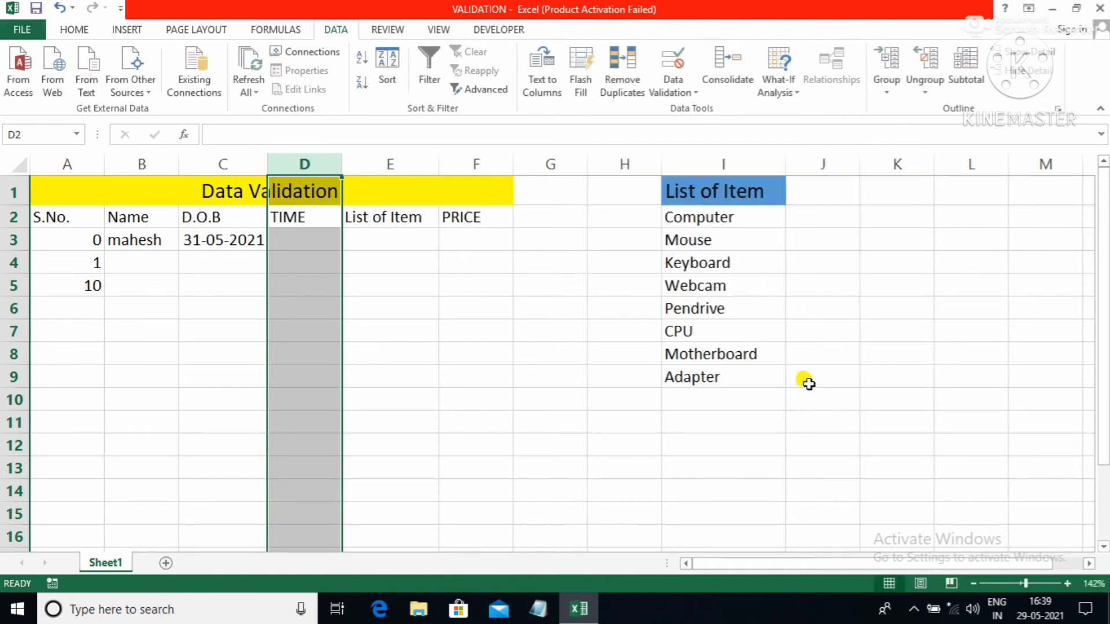
click(283, 240)
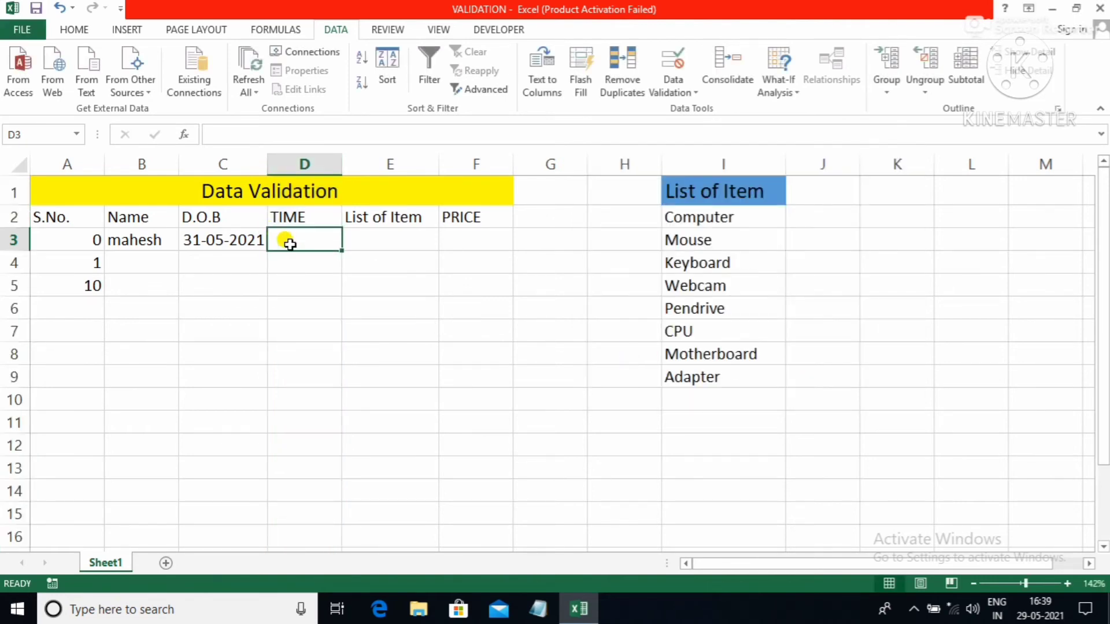
text(6:00)
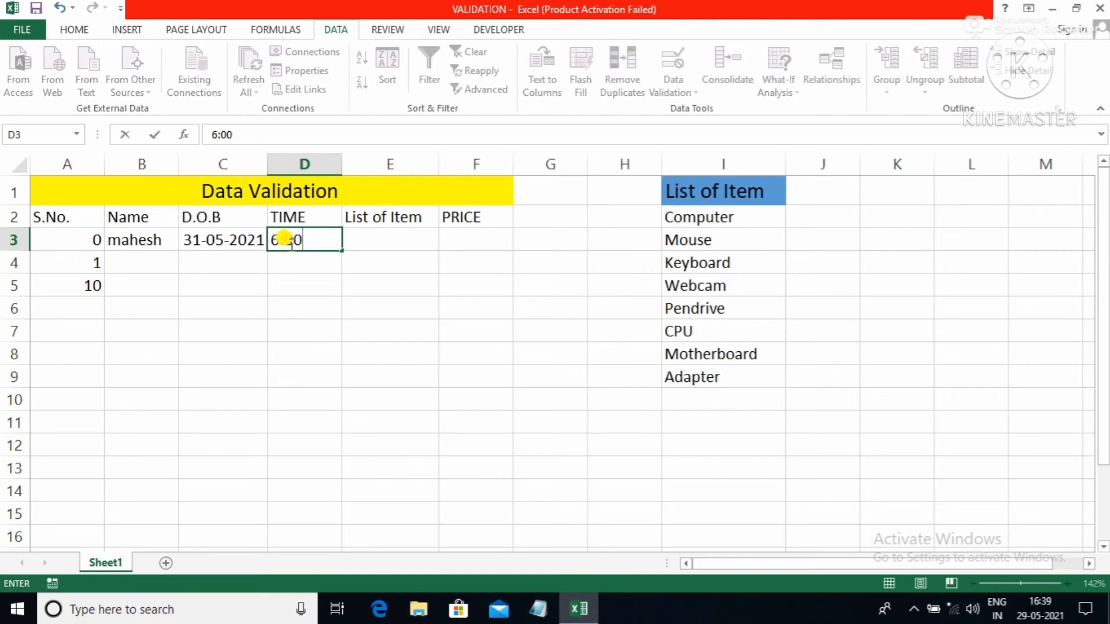
key(Return)
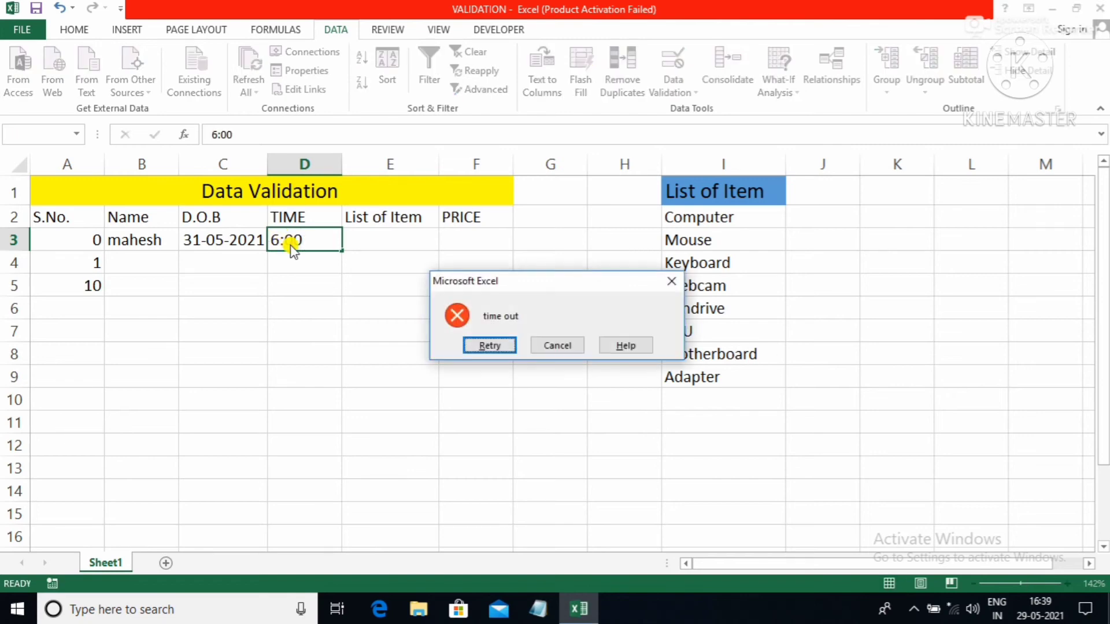
click(537, 341)
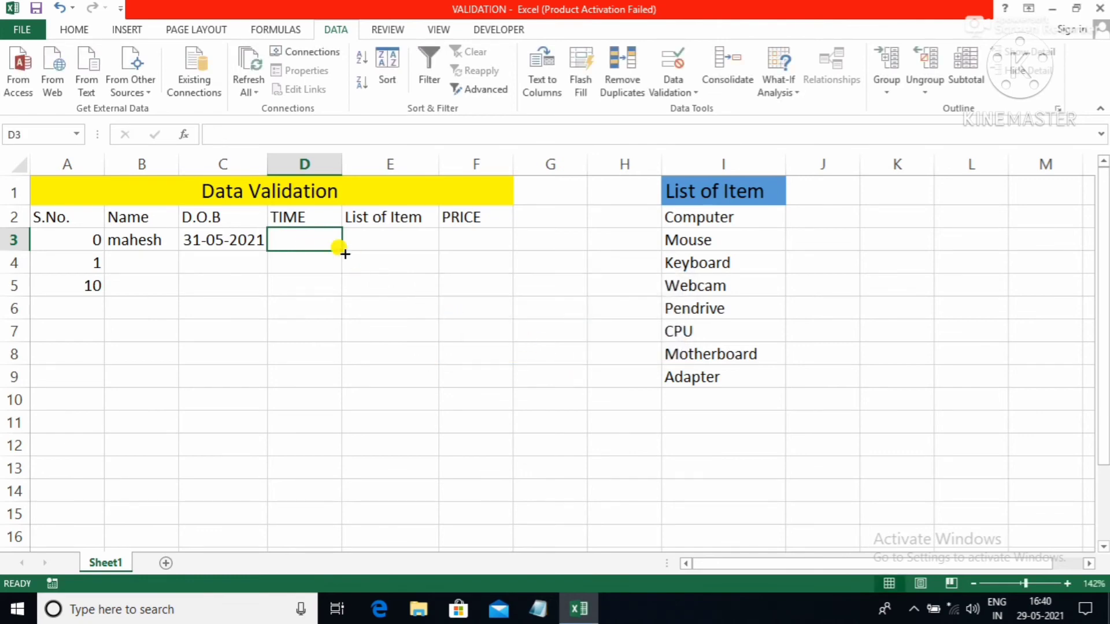
click(364, 236)
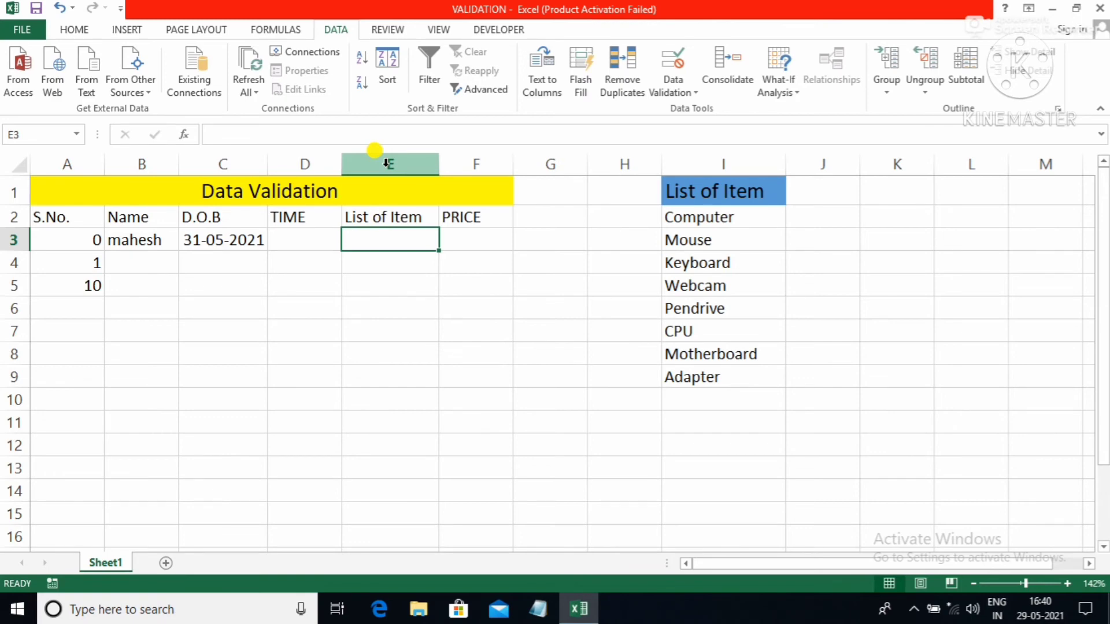
Step: Set the validation Allow type for column E to List
click(387, 164)
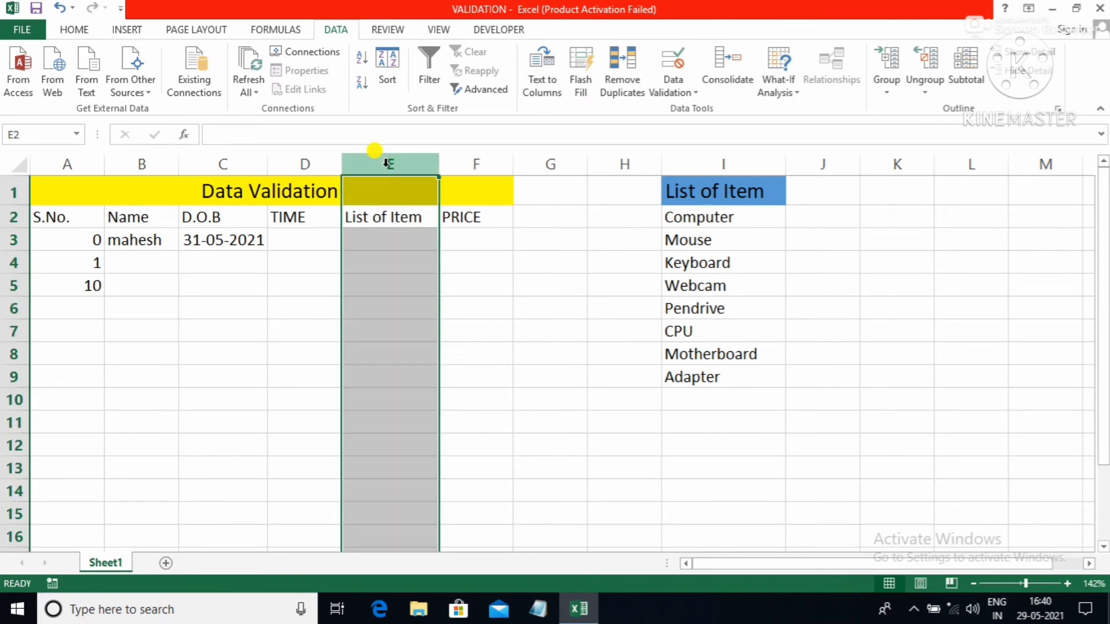
click(672, 87)
click(688, 111)
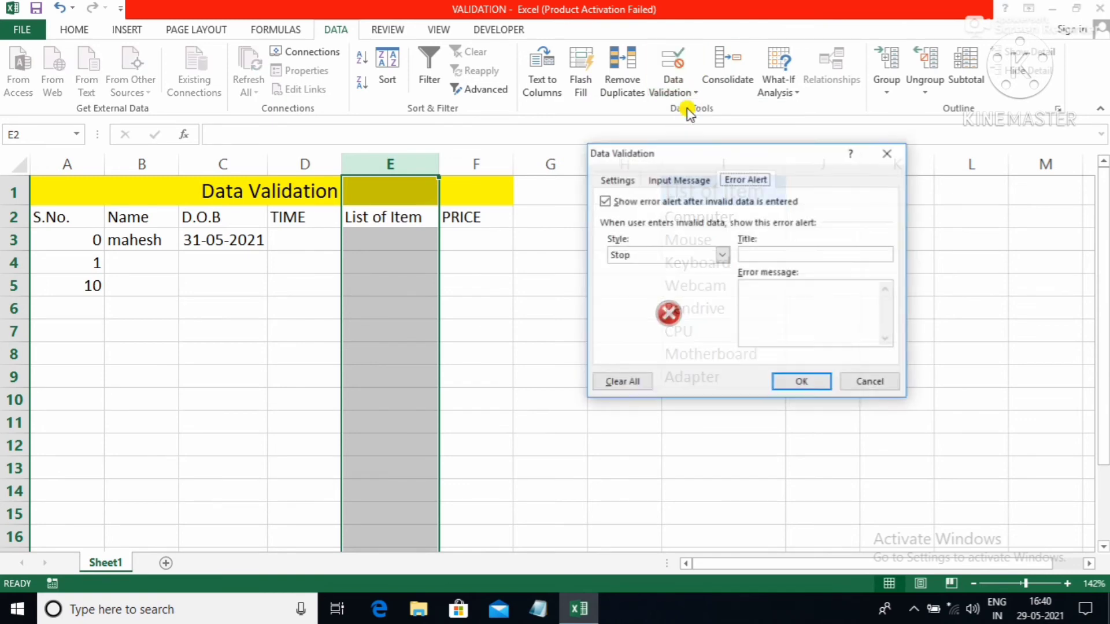
click(617, 180)
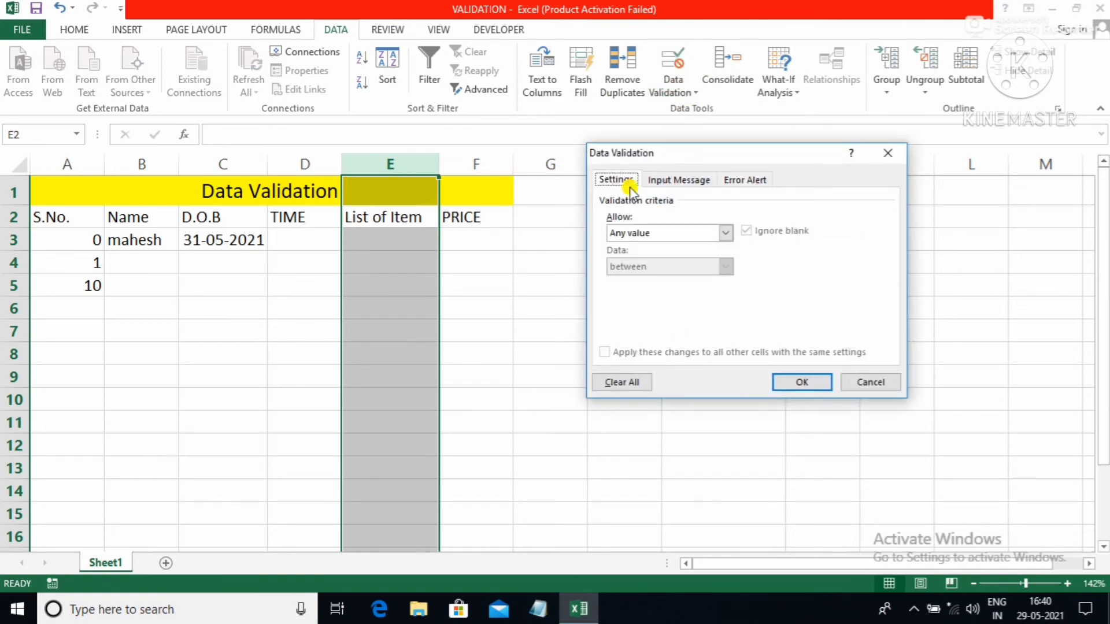
click(683, 233)
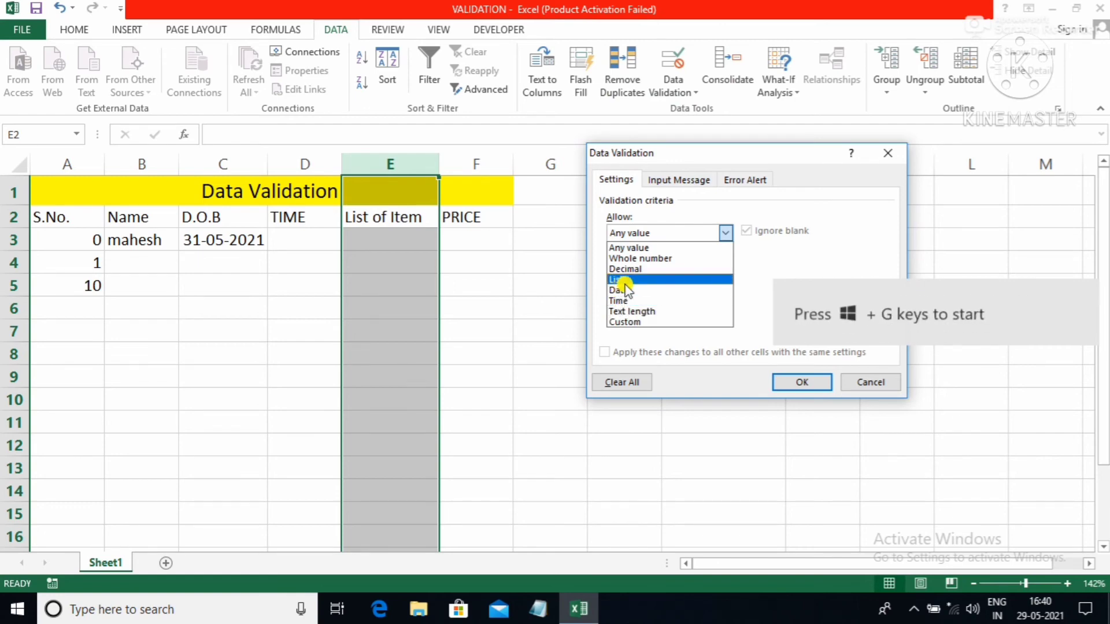
click(622, 280)
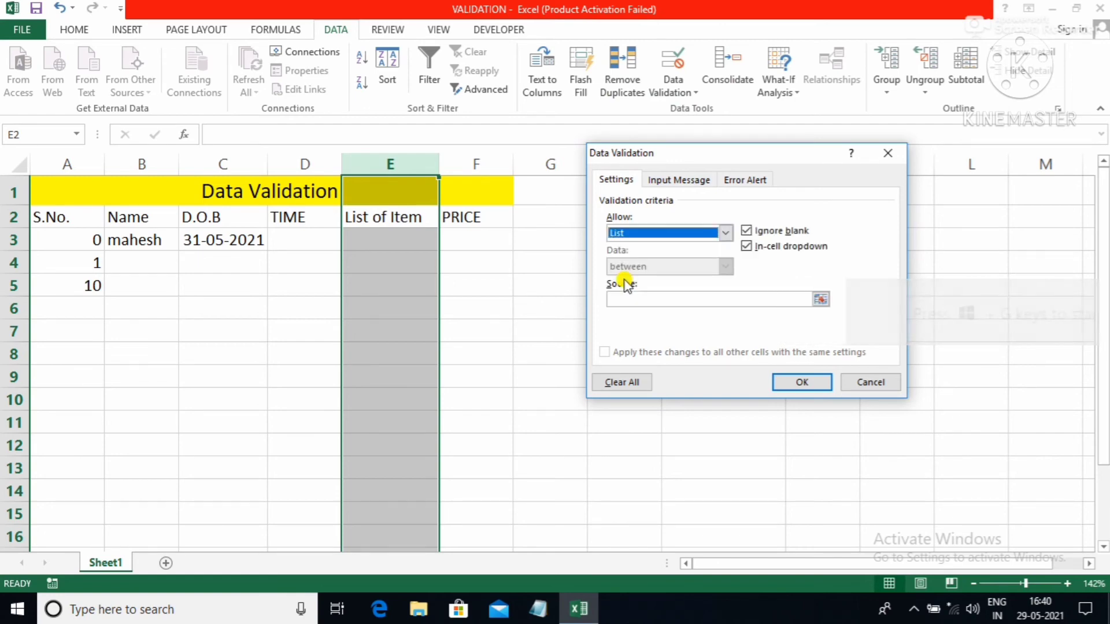
Step: Use column I (=$I:$I) as the list source with in-cell dropdown and apply it
click(656, 299)
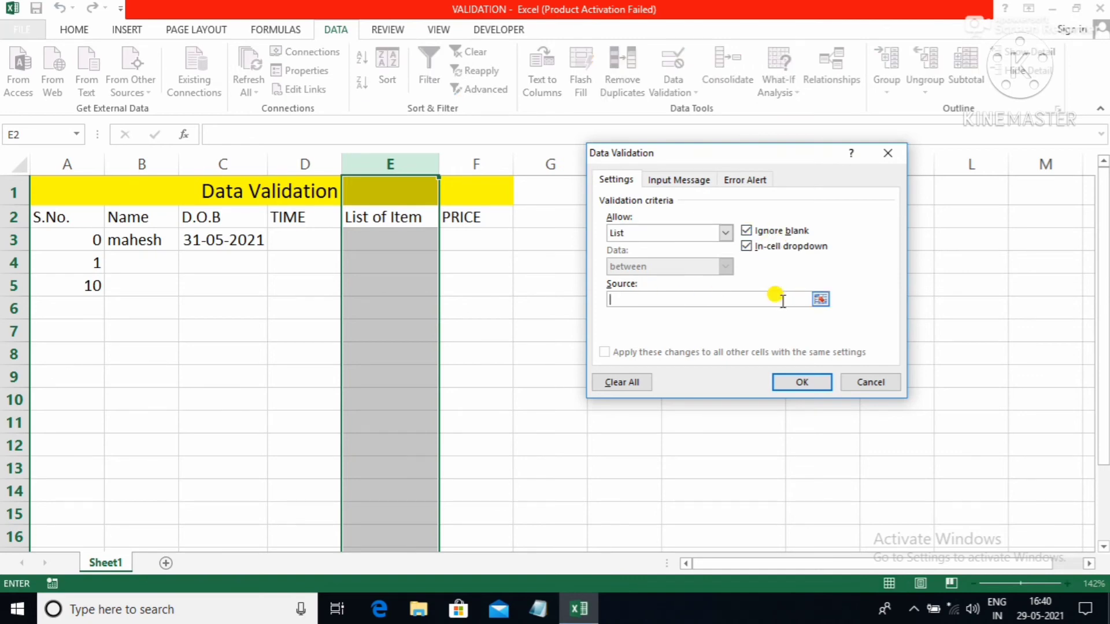
click(819, 299)
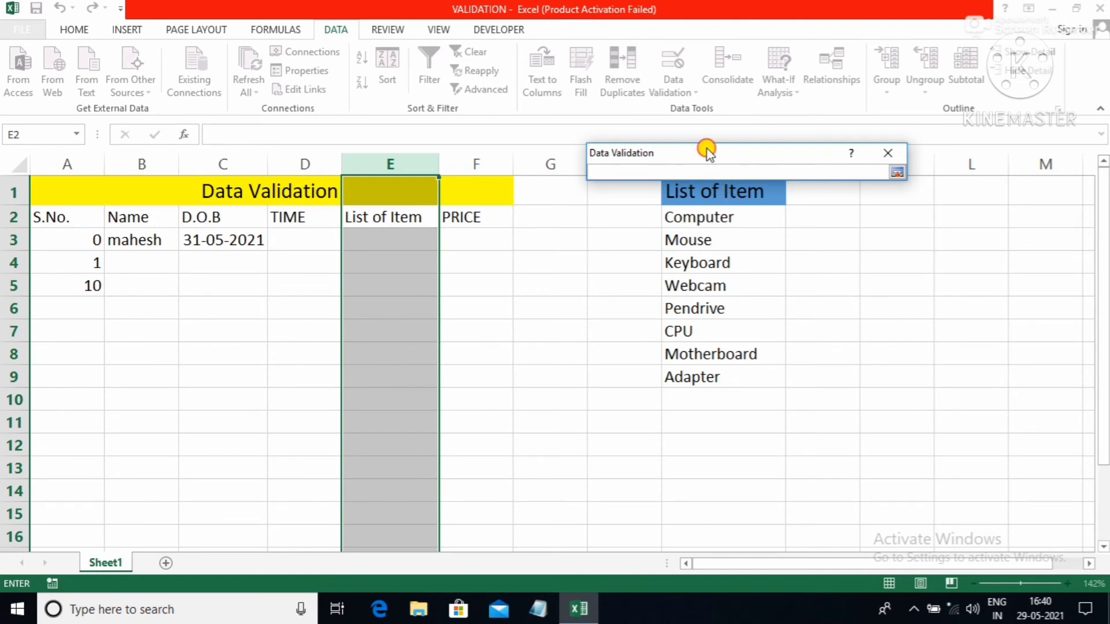
drag(705, 151, 653, 215)
click(700, 164)
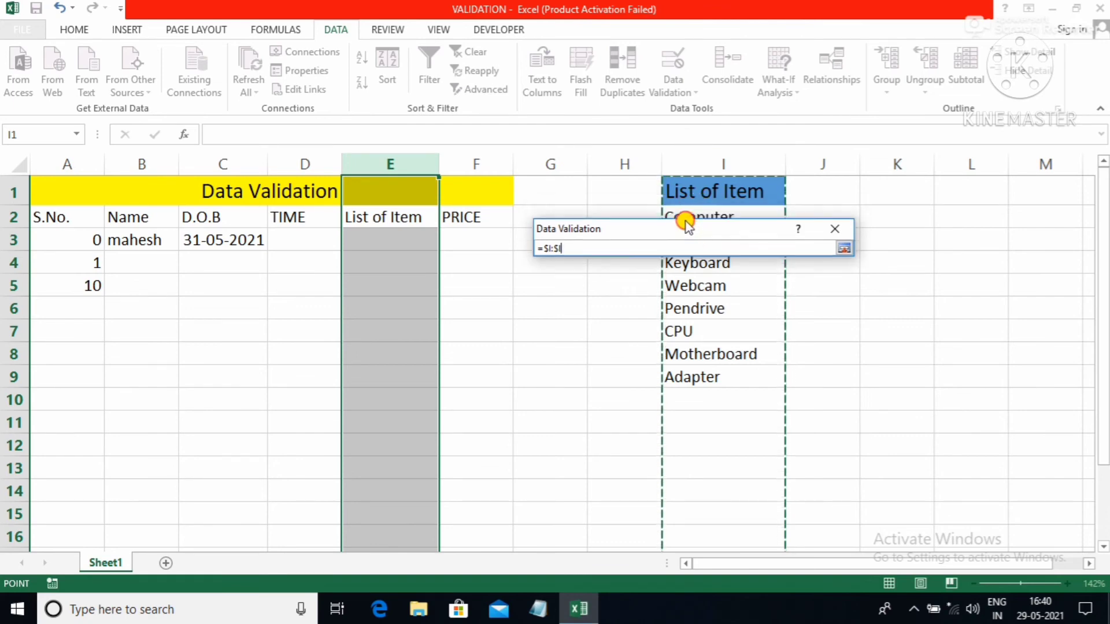
drag(685, 221, 685, 274)
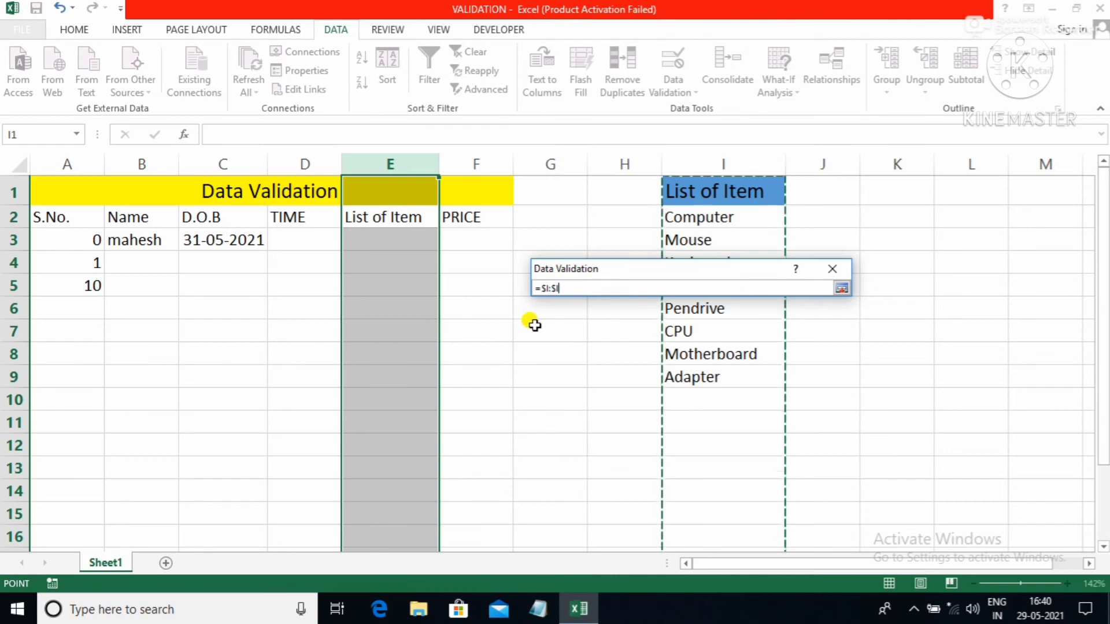
click(843, 289)
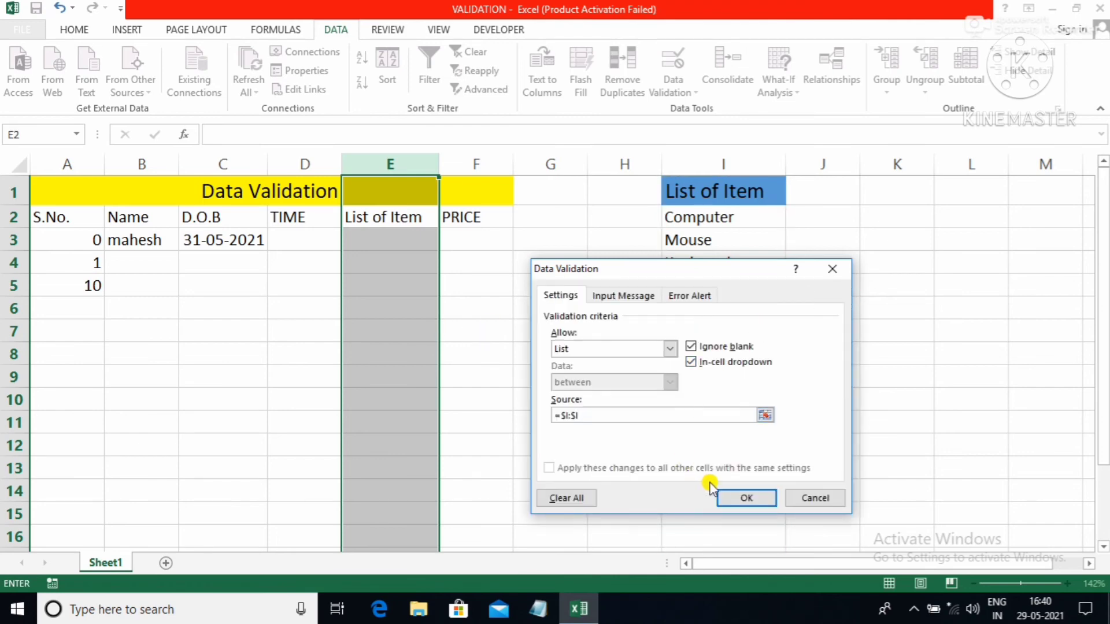
click(731, 498)
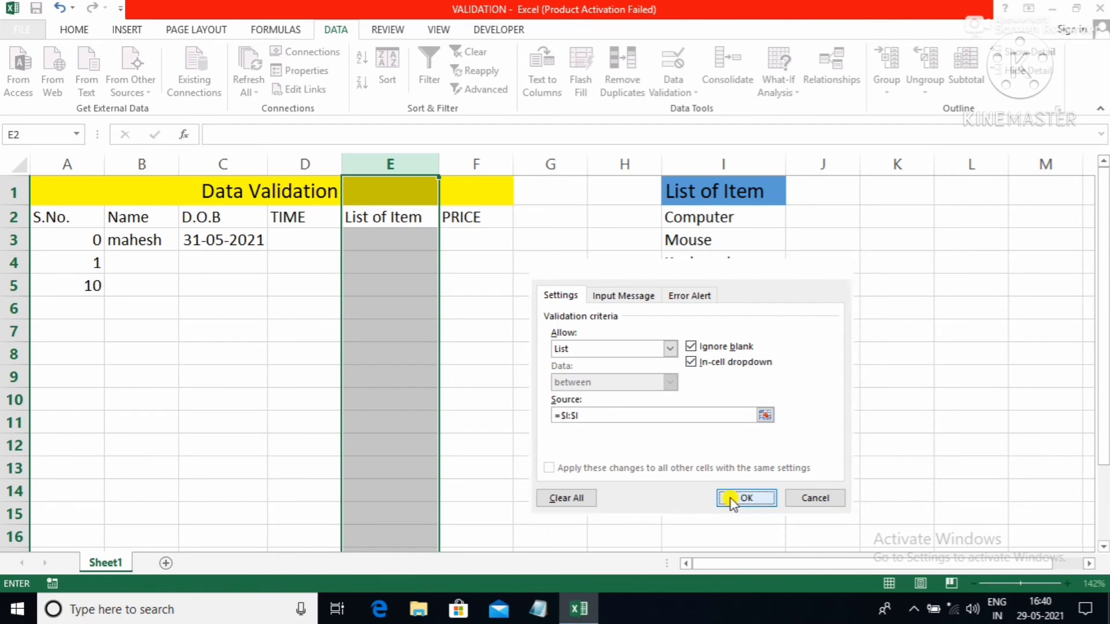
Step: Choose Keyboard from the item dropdown in E3 and E4
click(416, 376)
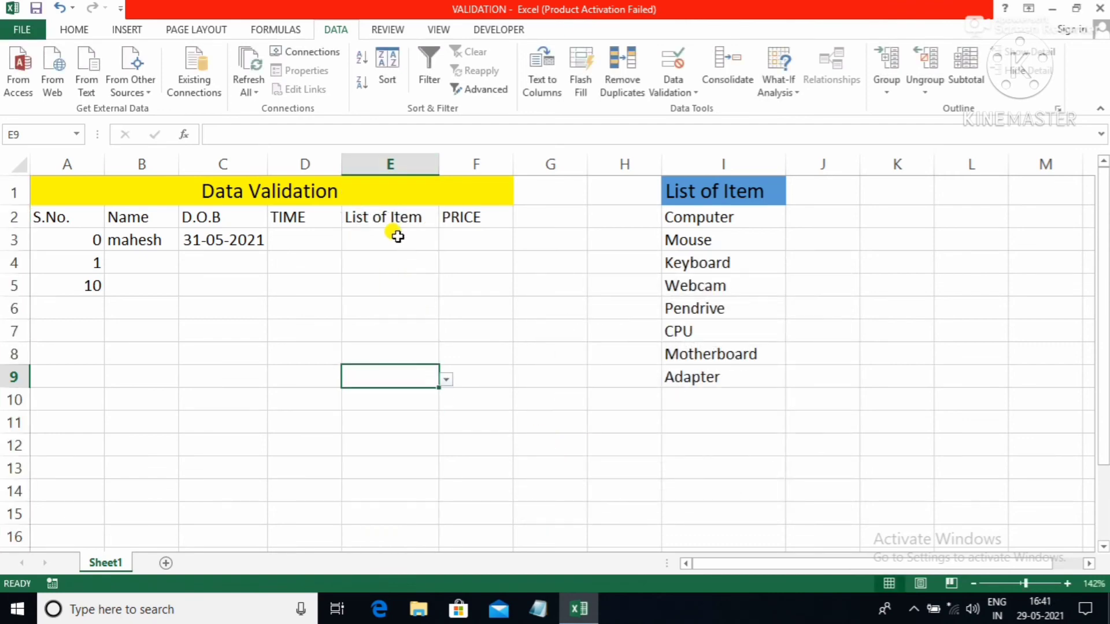
click(427, 240)
click(446, 241)
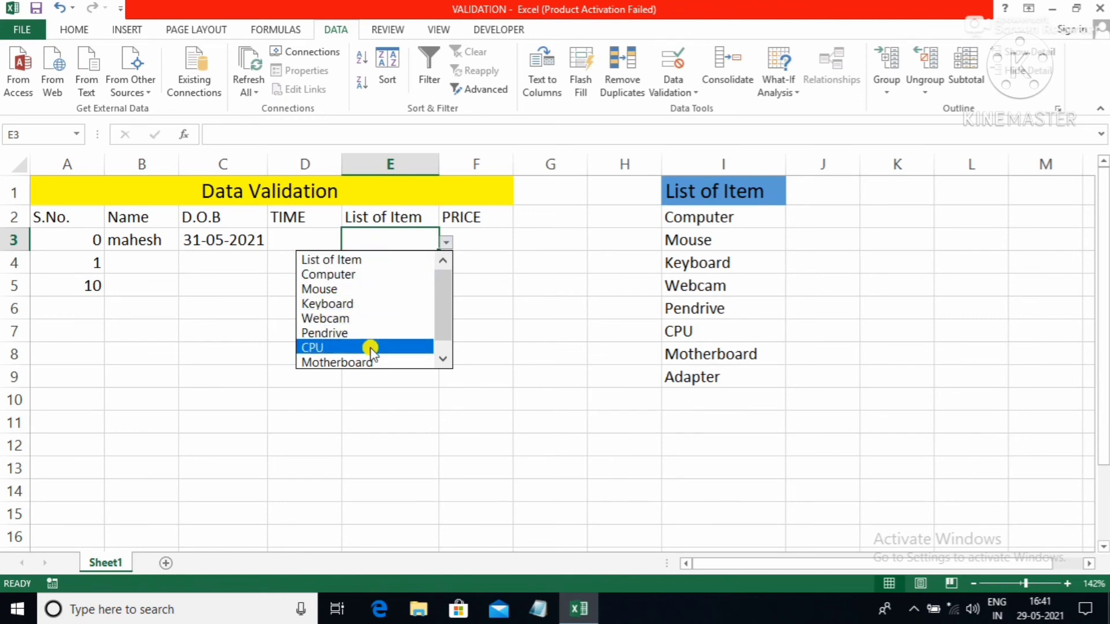
drag(438, 311, 434, 348)
click(341, 289)
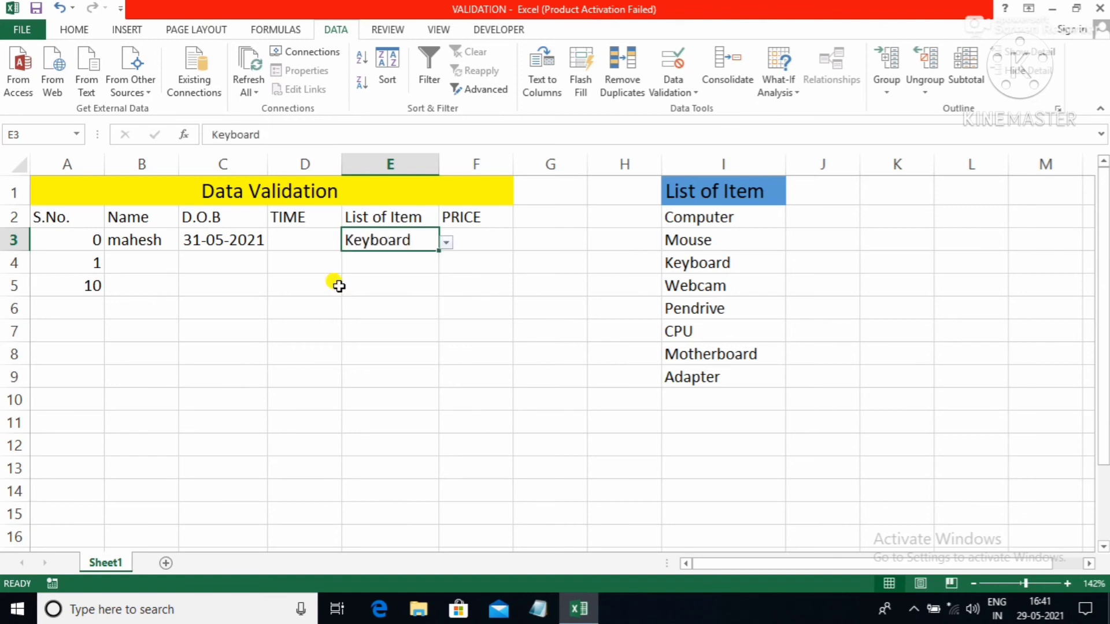
click(390, 257)
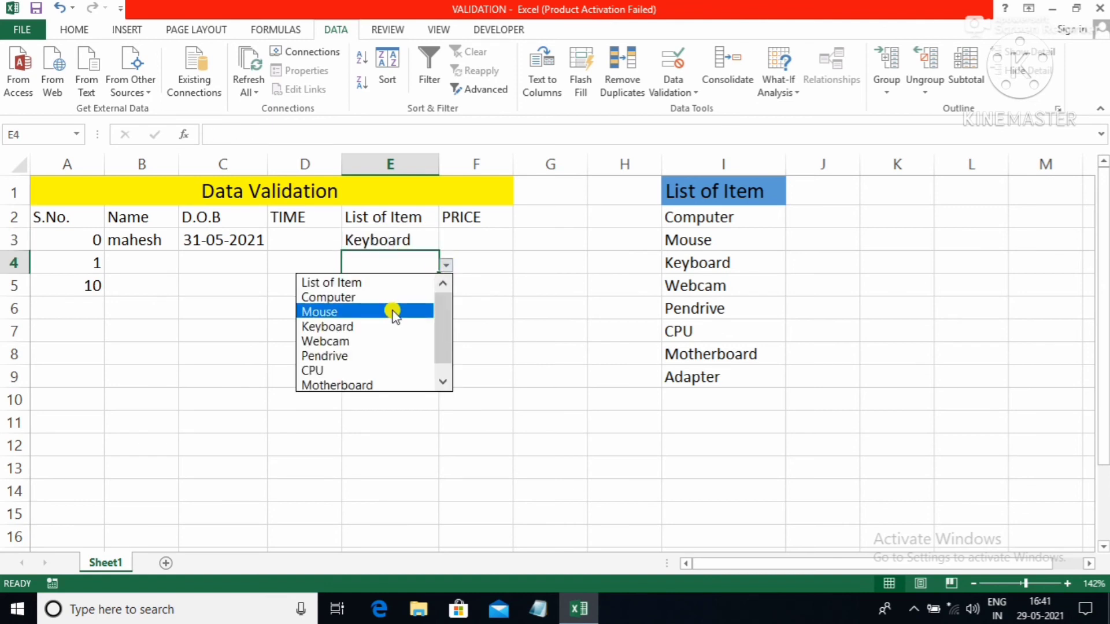
click(389, 322)
Step: Set E5 to Motherboard from its item dropdown
click(399, 288)
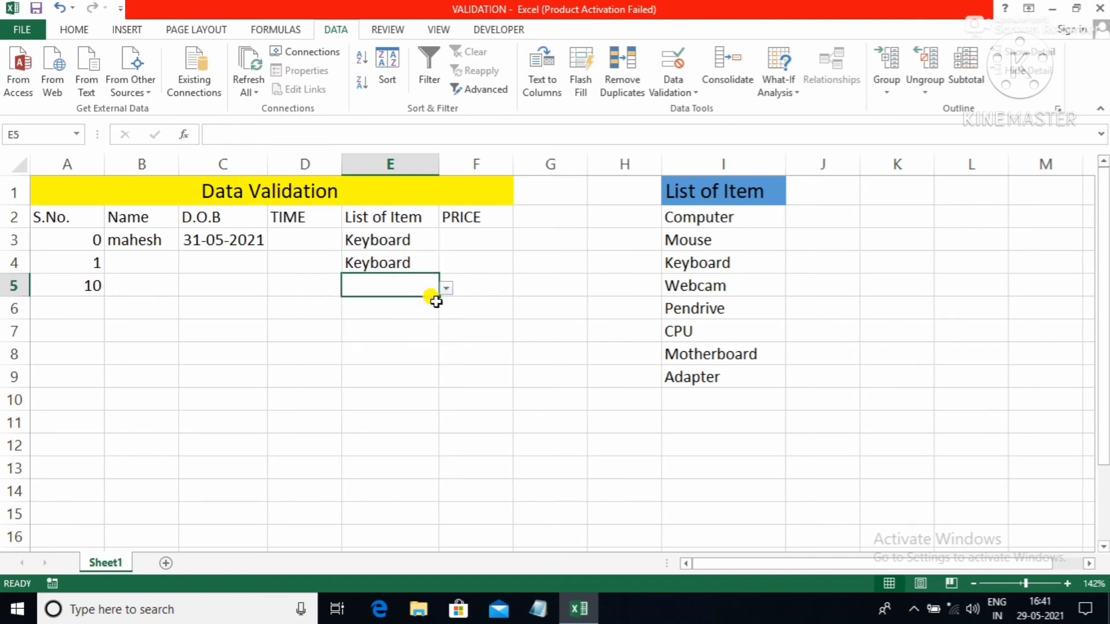
click(446, 288)
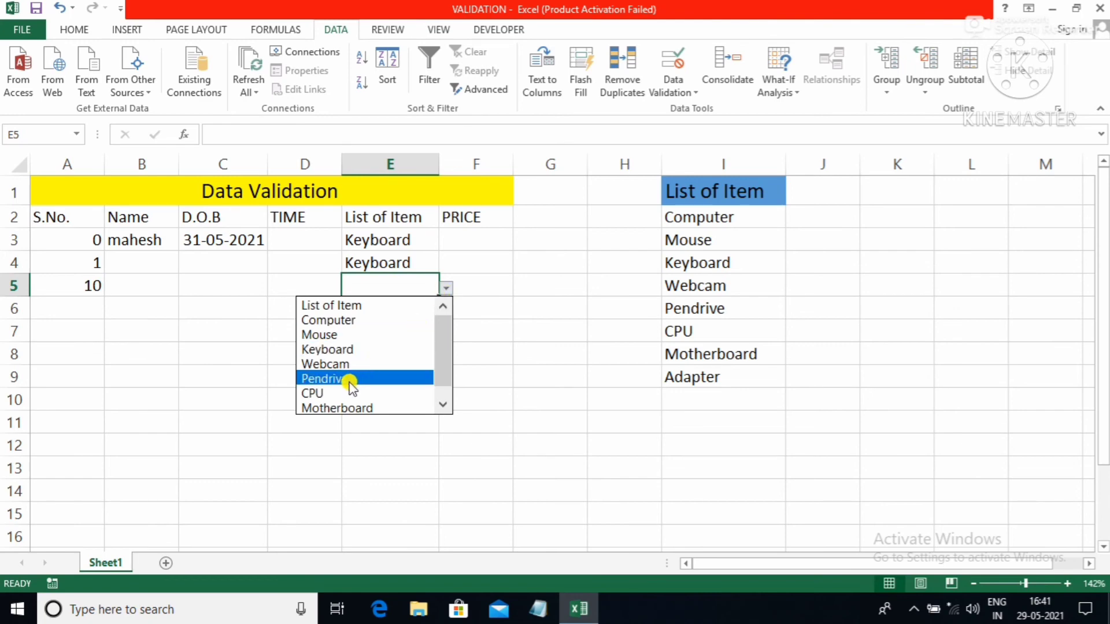
click(358, 379)
click(447, 288)
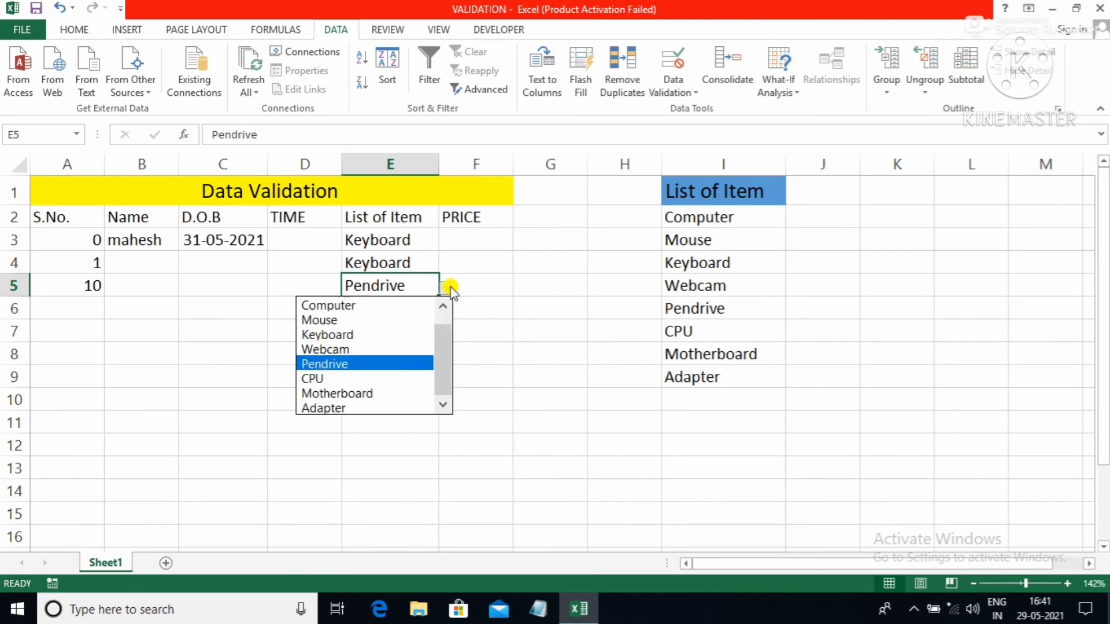
click(352, 392)
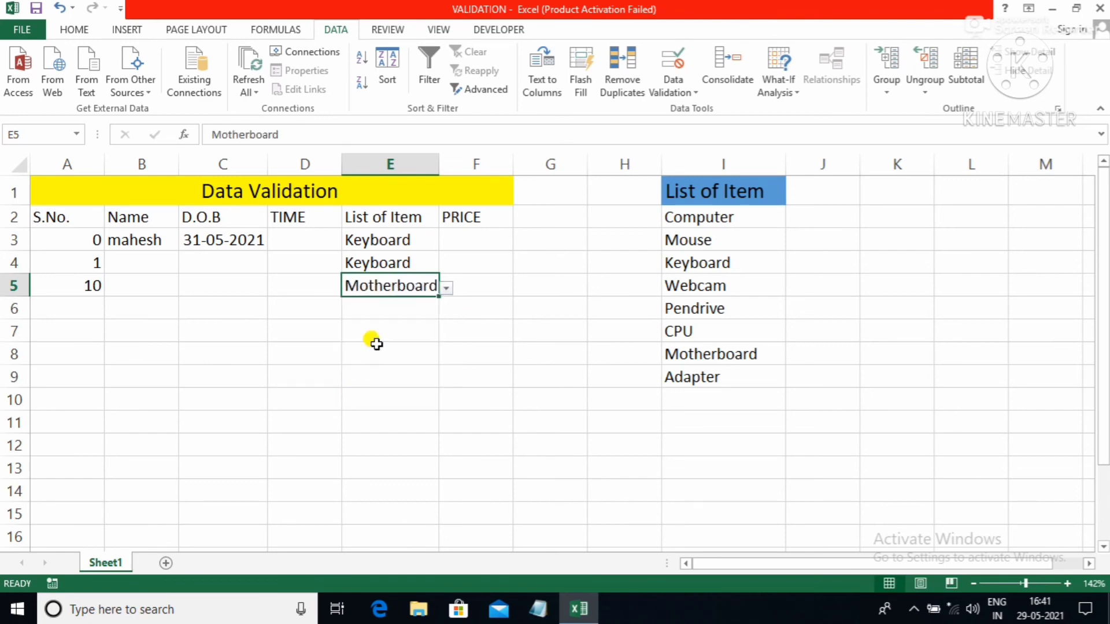
click(388, 331)
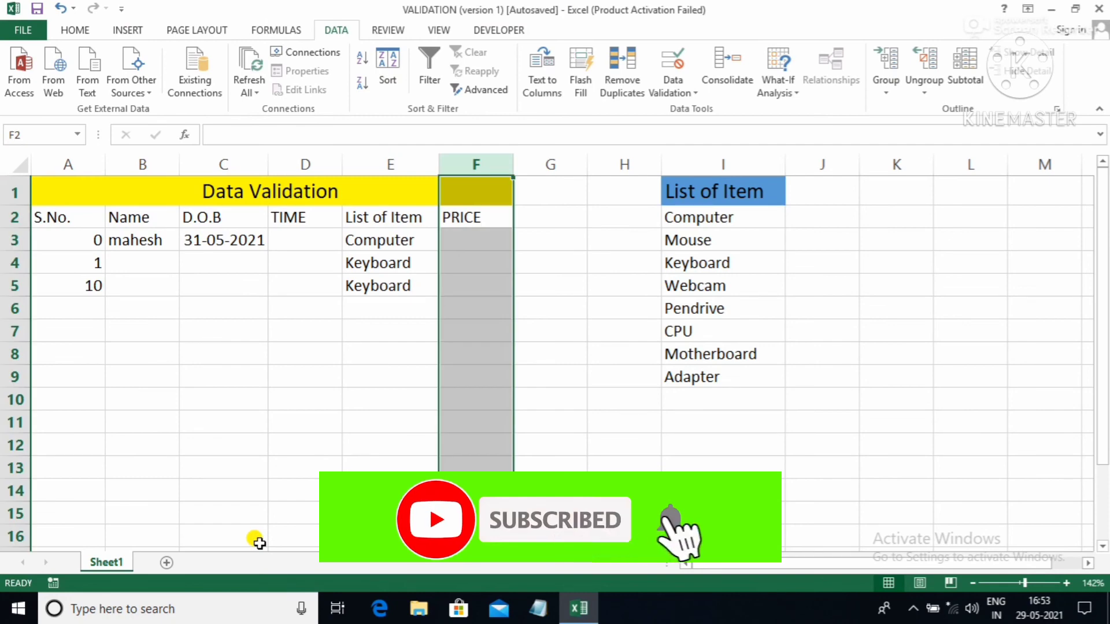
Step: Select the entire PRICE column F
click(370, 514)
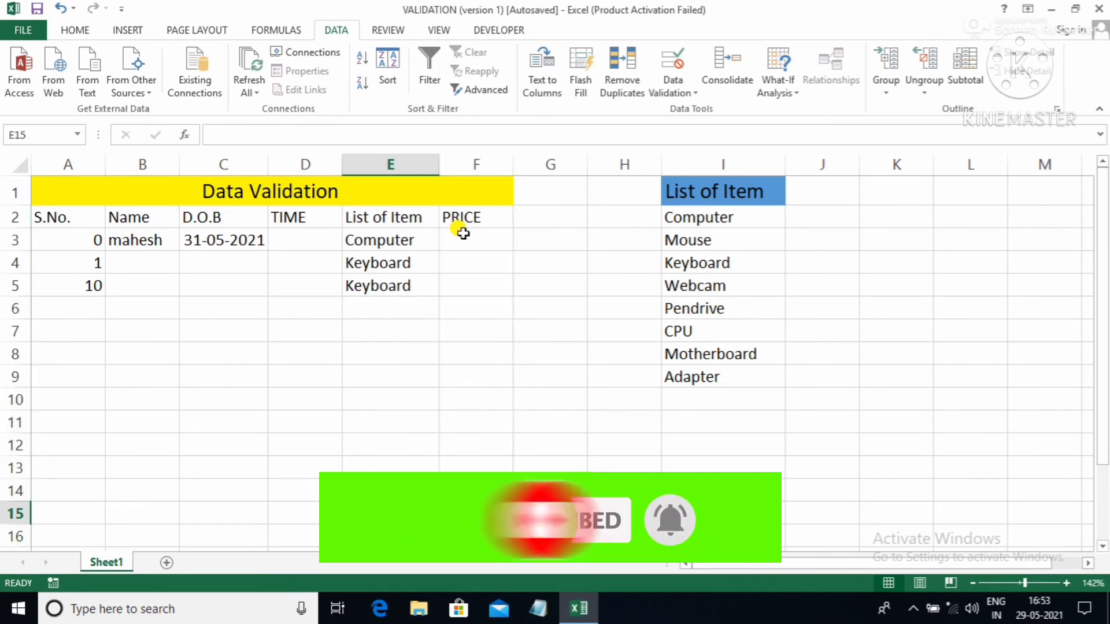
click(461, 178)
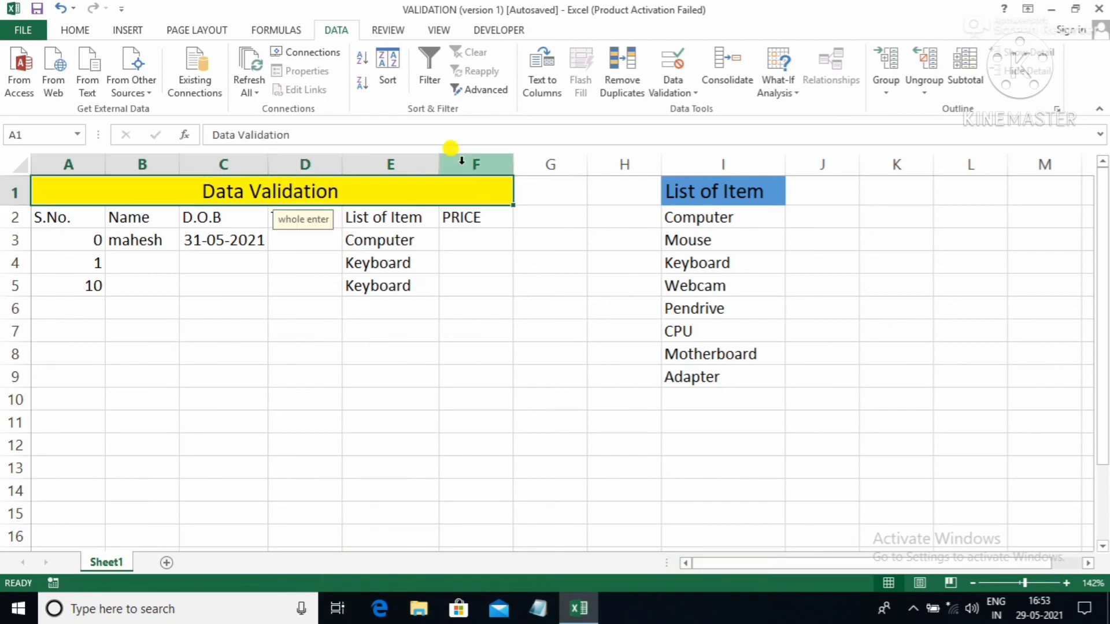
click(461, 162)
Step: Open Data Validation for column F and clear its existing decimal 0 to 2 rule
click(689, 88)
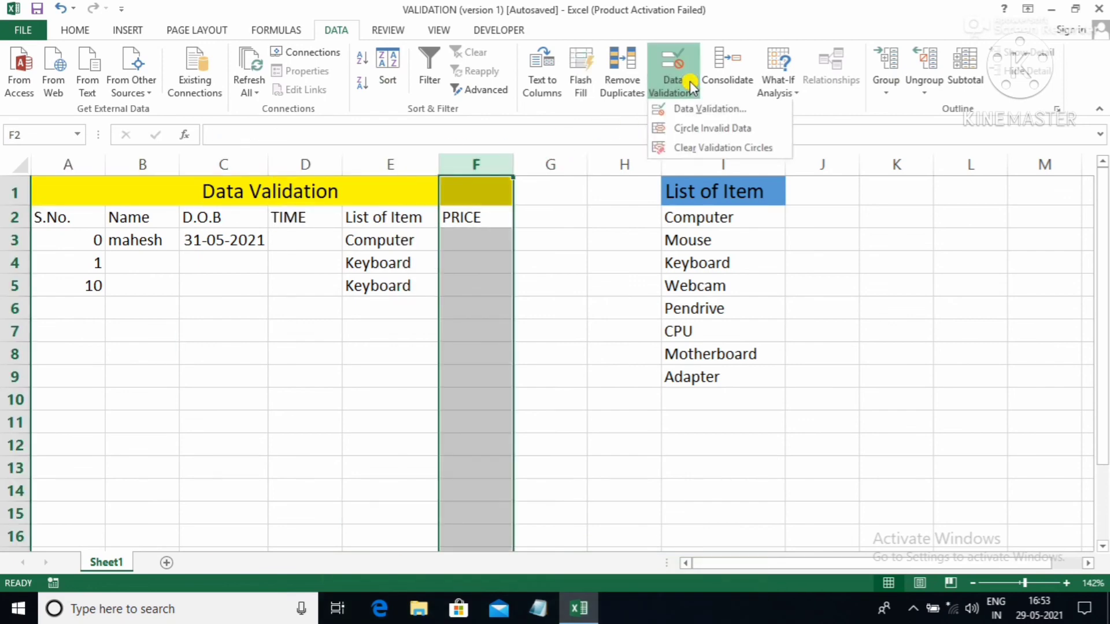
click(693, 109)
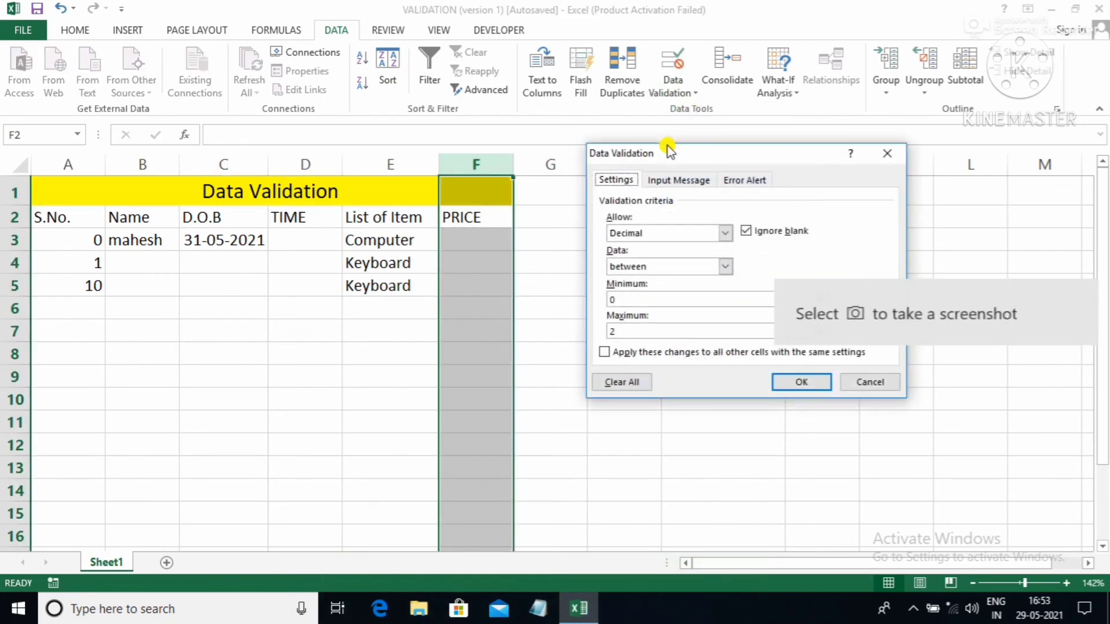
click(633, 384)
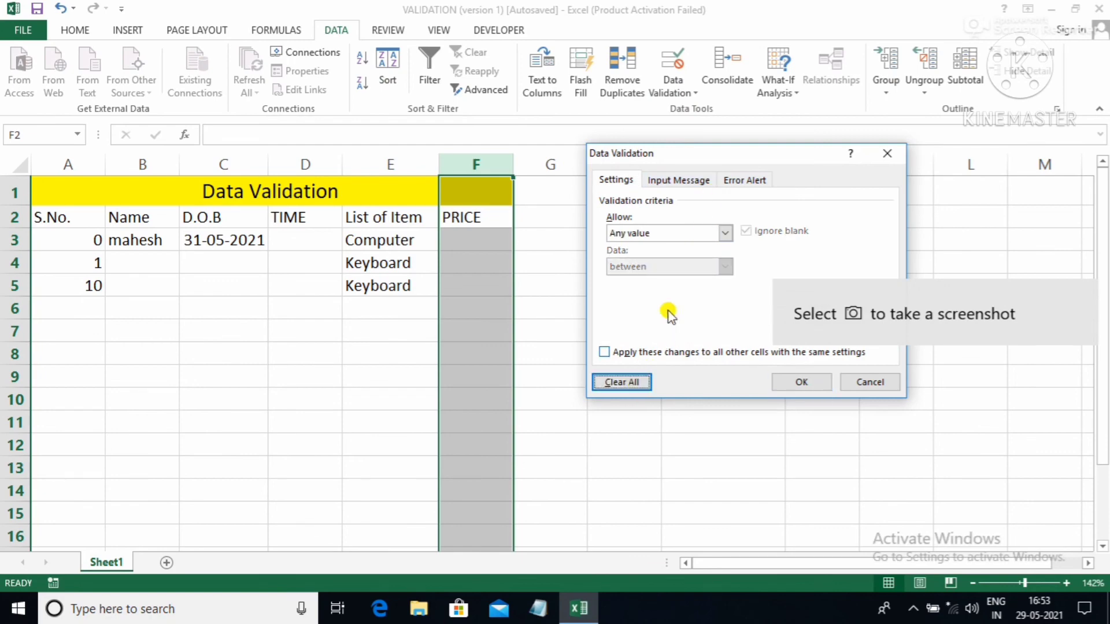
click(727, 232)
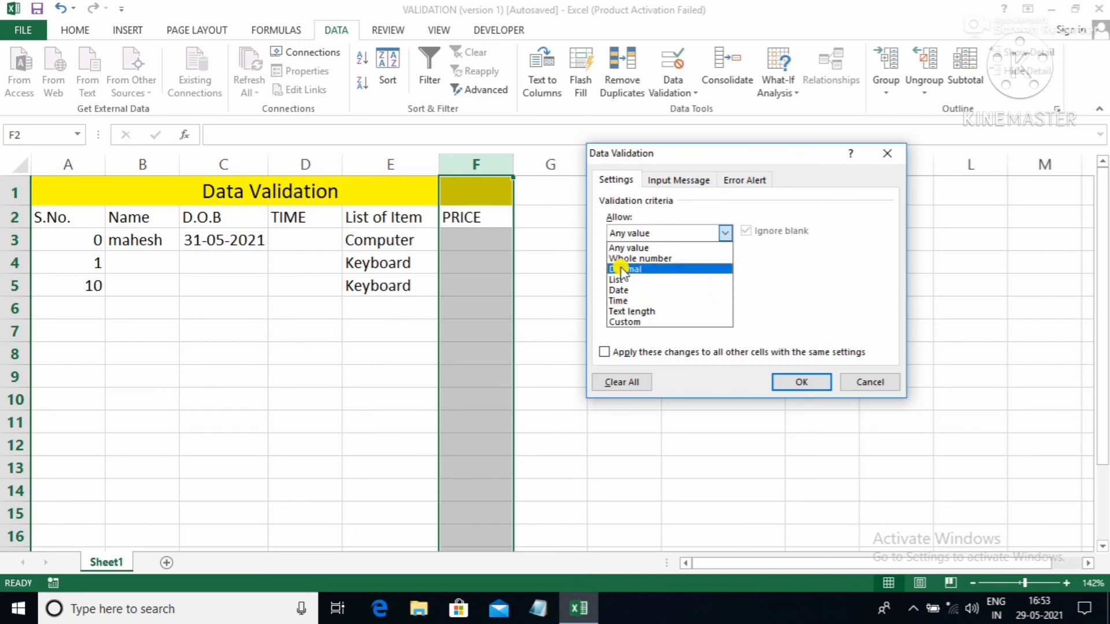
click(615, 322)
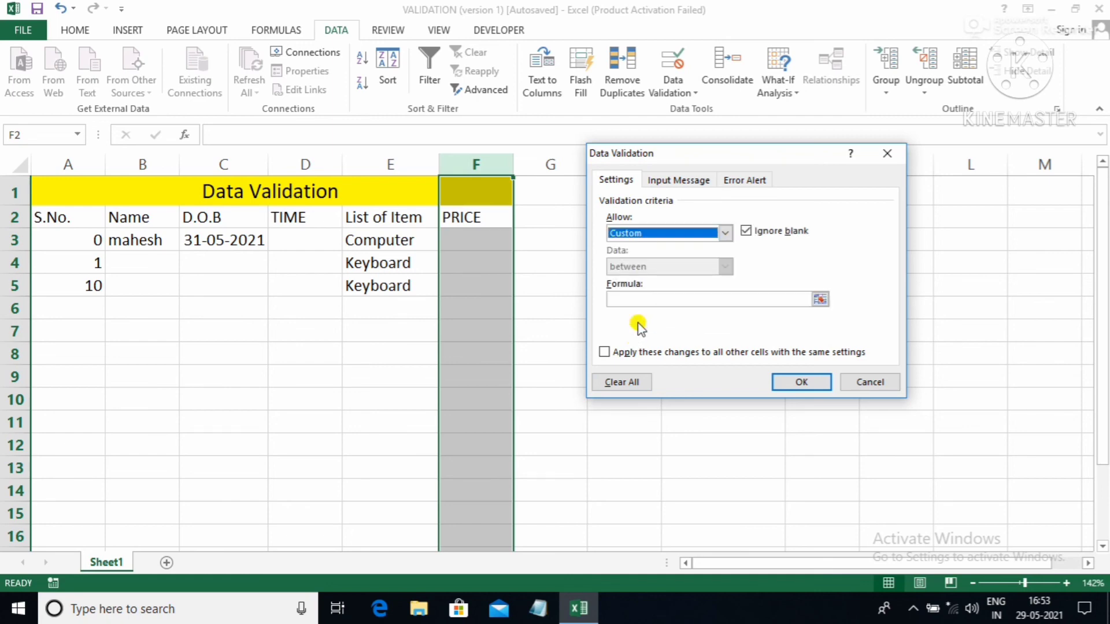
click(667, 299)
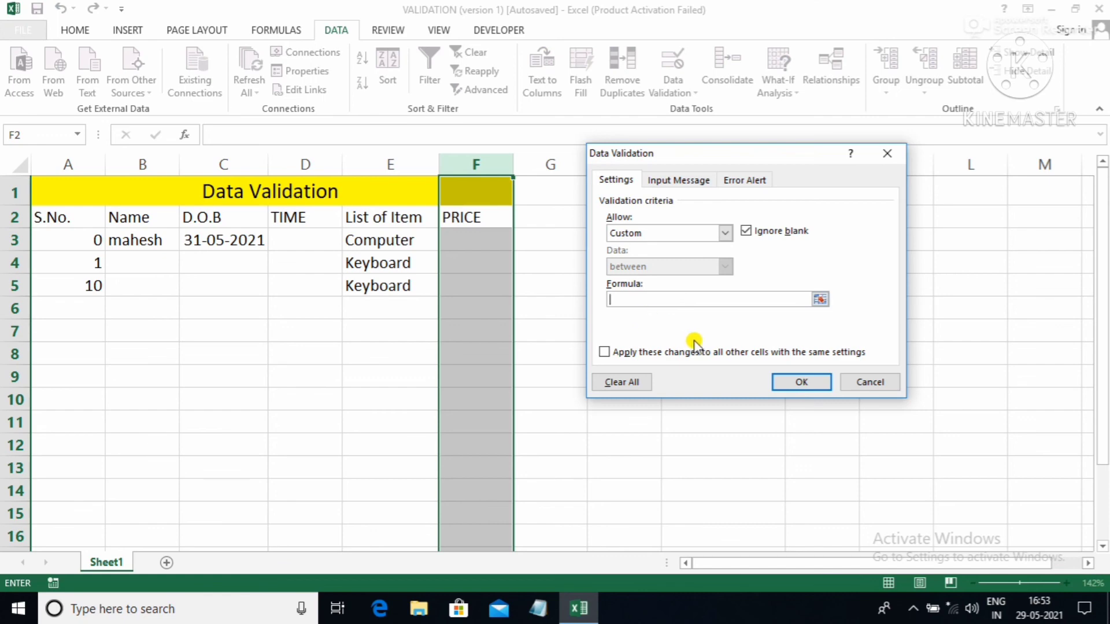
Step: Allow only decimal values between 2.5 and 10 in column F
click(724, 233)
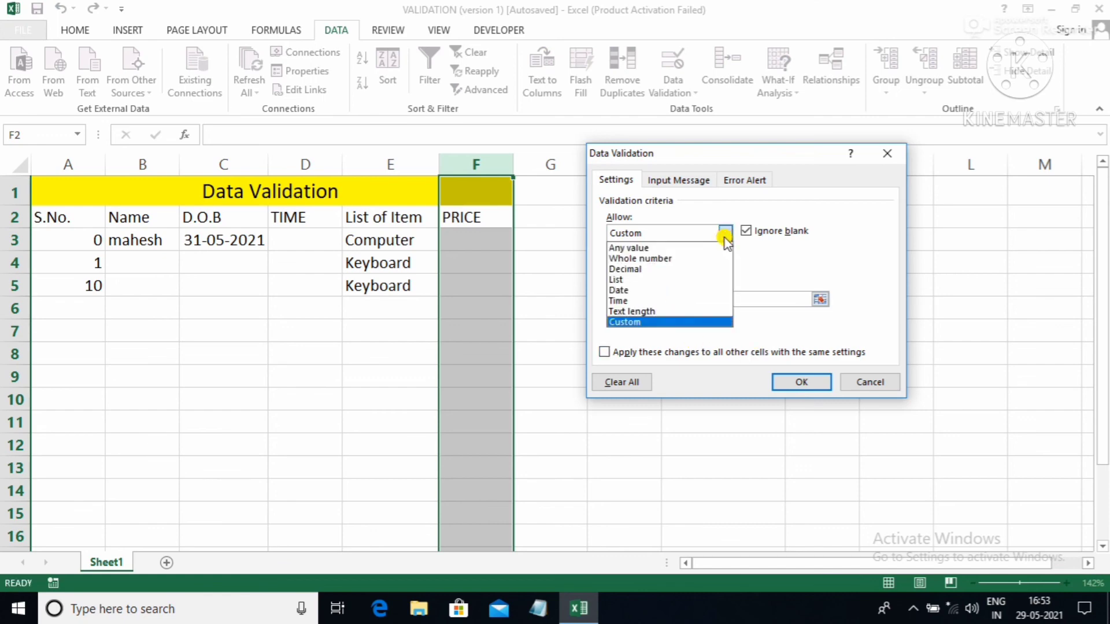
click(666, 270)
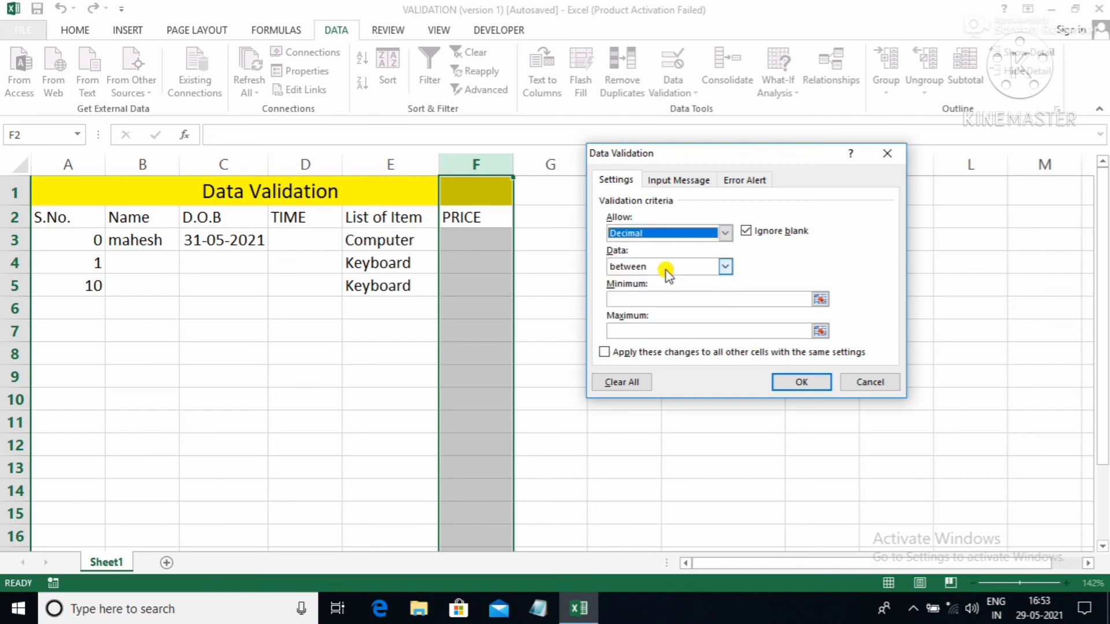
click(630, 300)
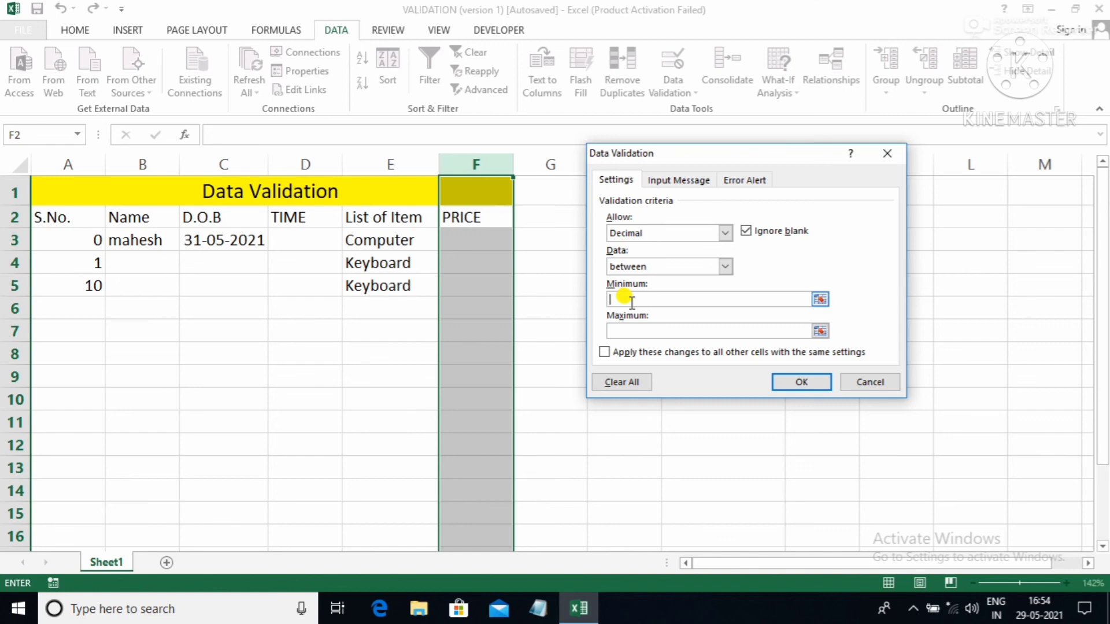
text(2)
text(.5)
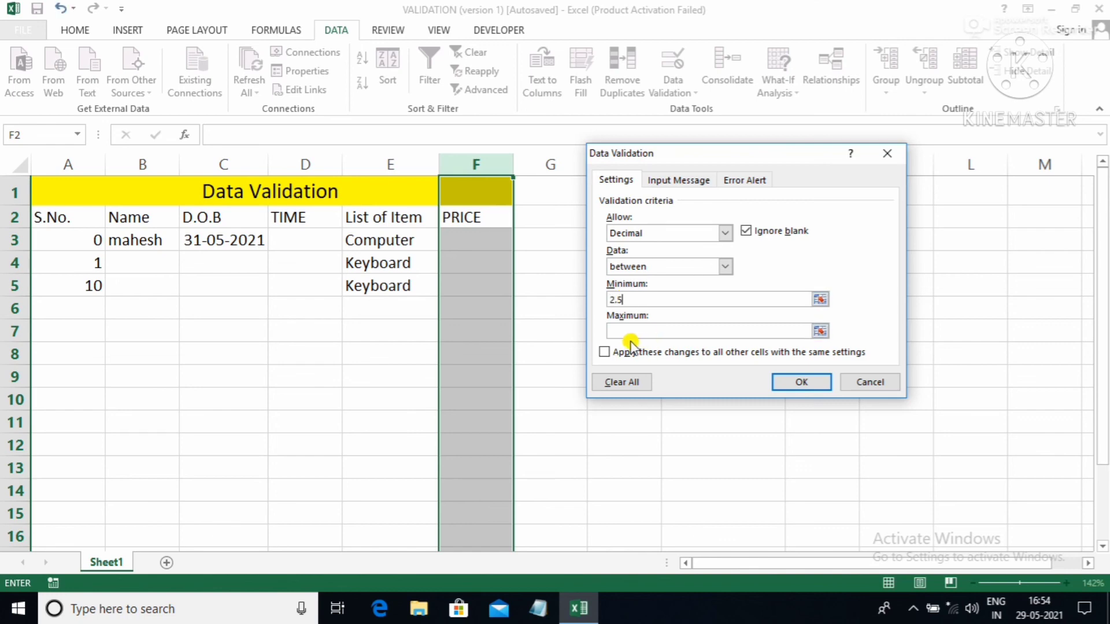
click(619, 330)
text(10)
key(Return)
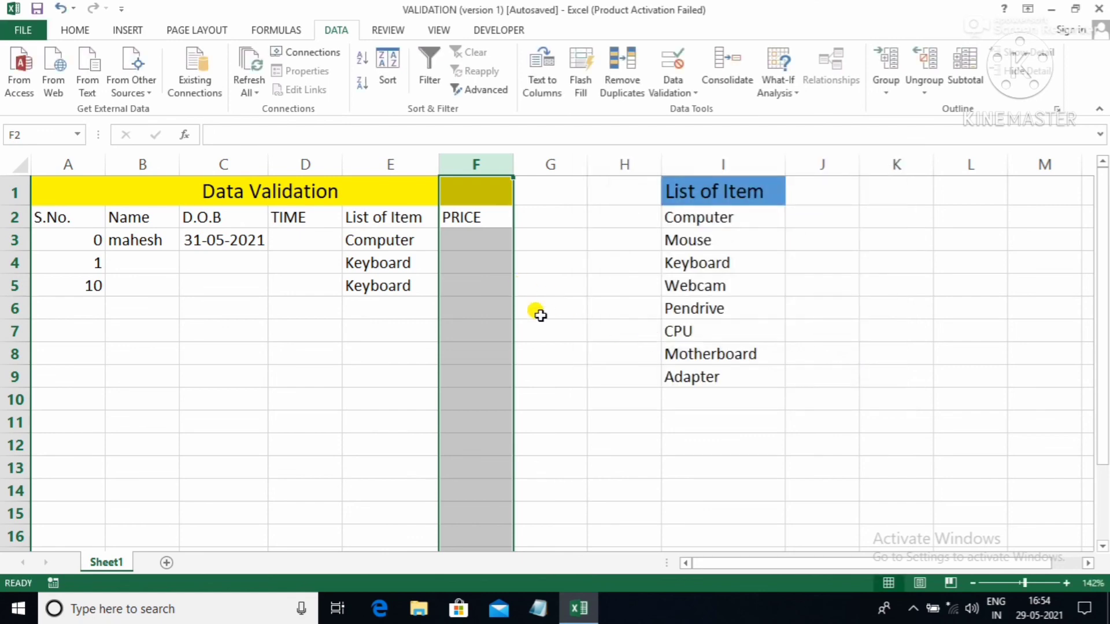
Step: Enter prices 2.6 in F3 and 10 in F4
drag(466, 245, 465, 286)
click(466, 247)
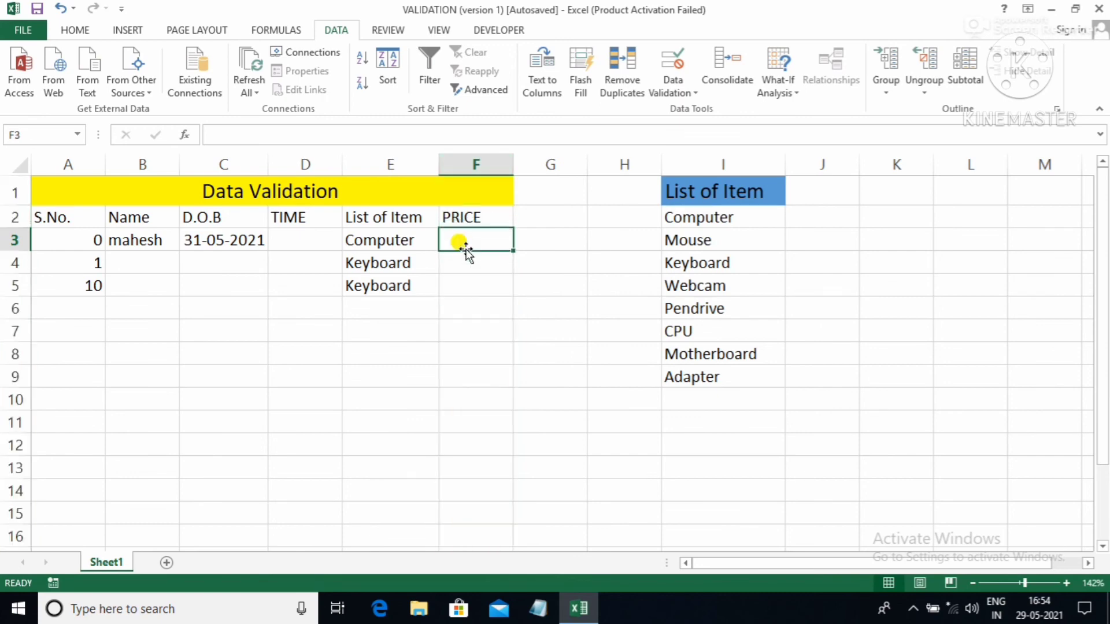
text(2.)
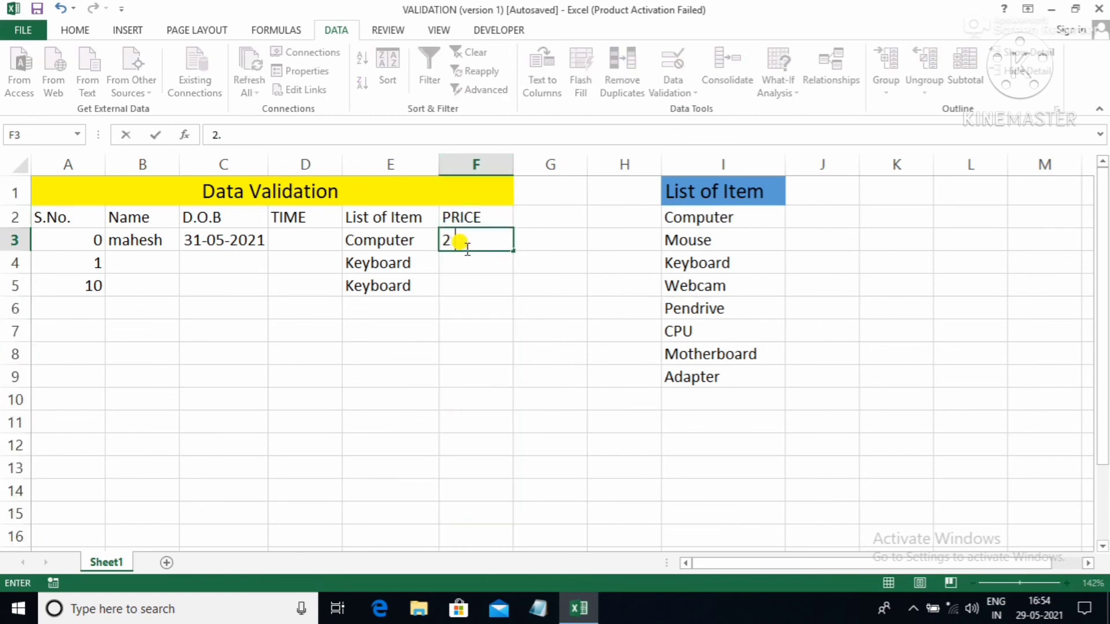
text(6)
key(Return)
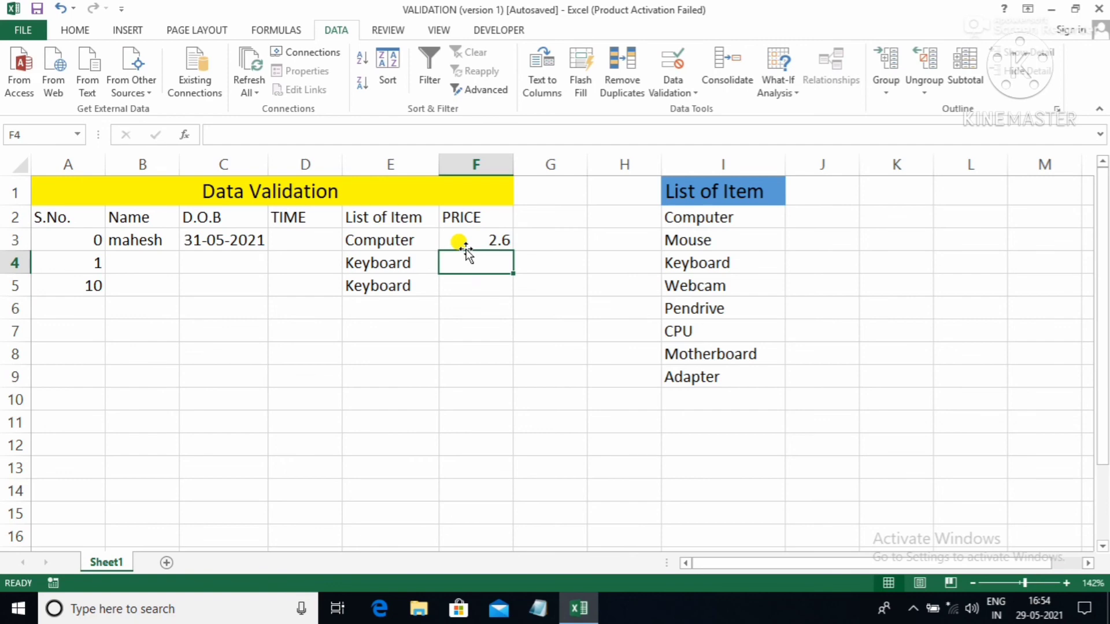
text(10)
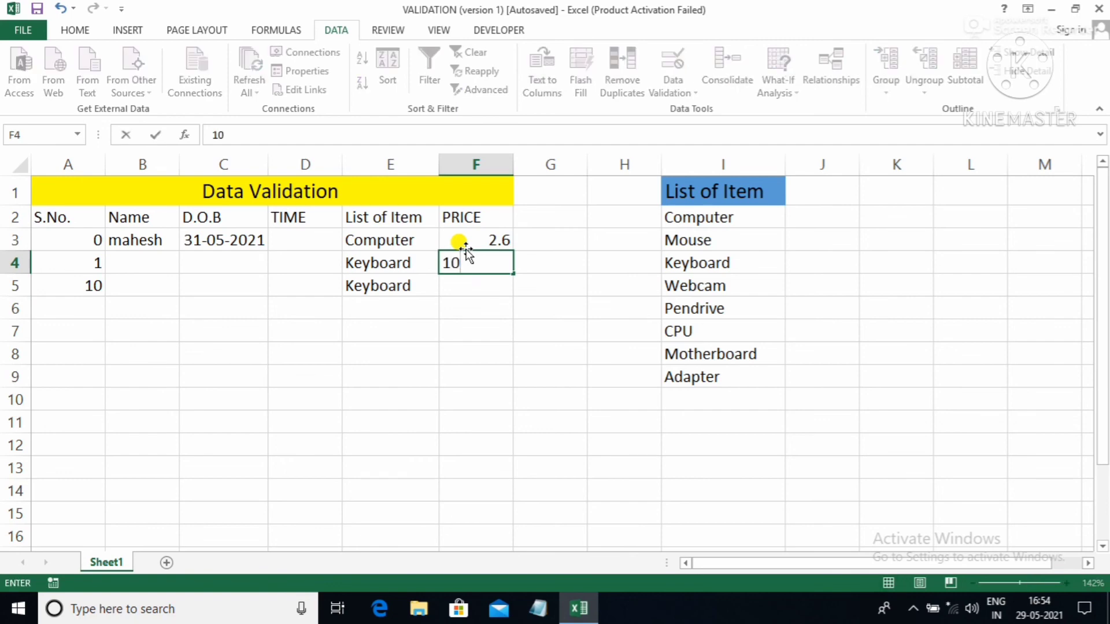
key(Return)
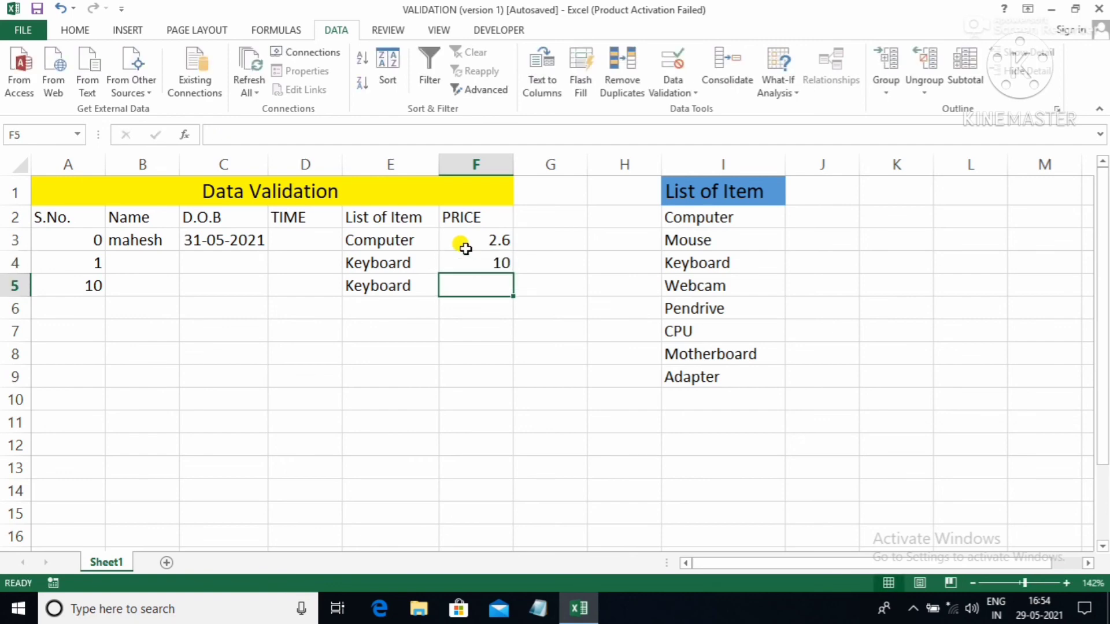
Step: Test out-of-range prices 1. and 2 in F5, cancelling each rejection
text(1.)
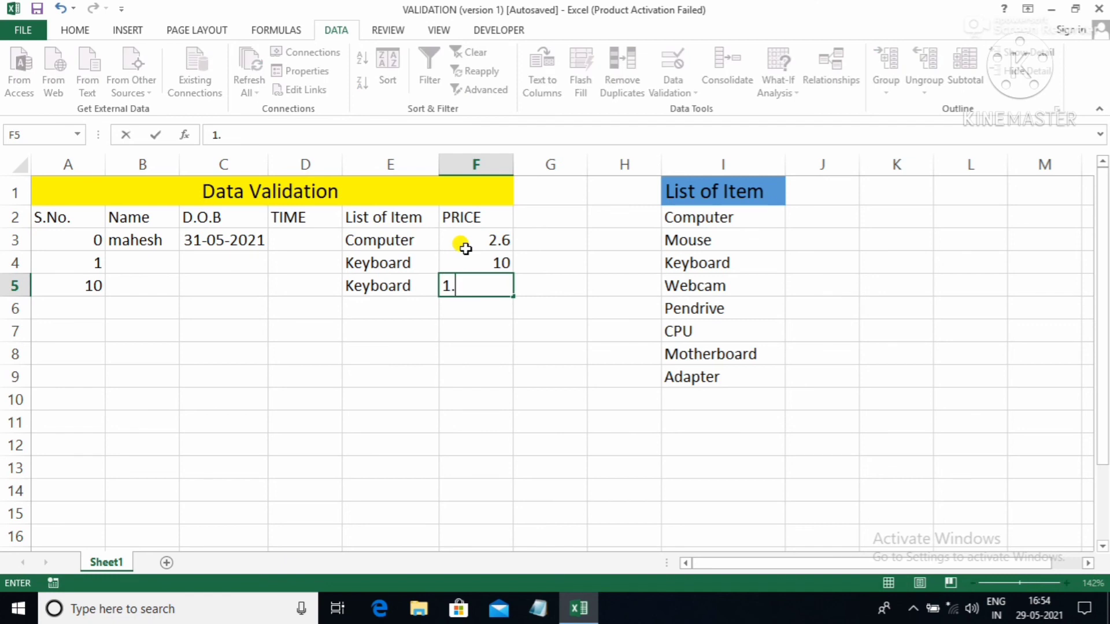
key(Return)
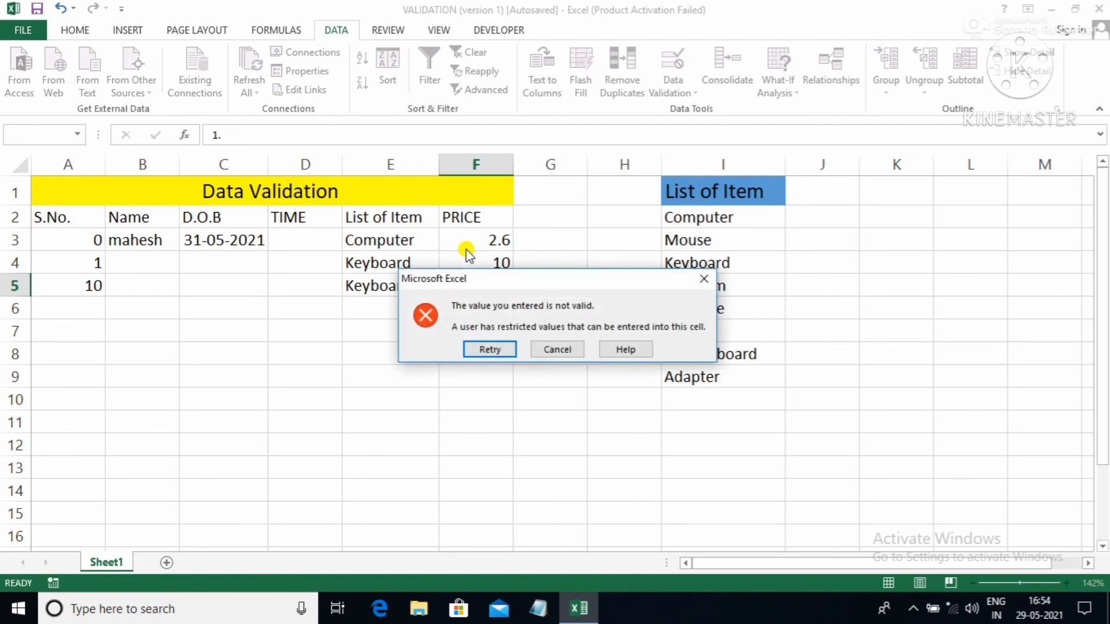
key(Left)
key(Left)
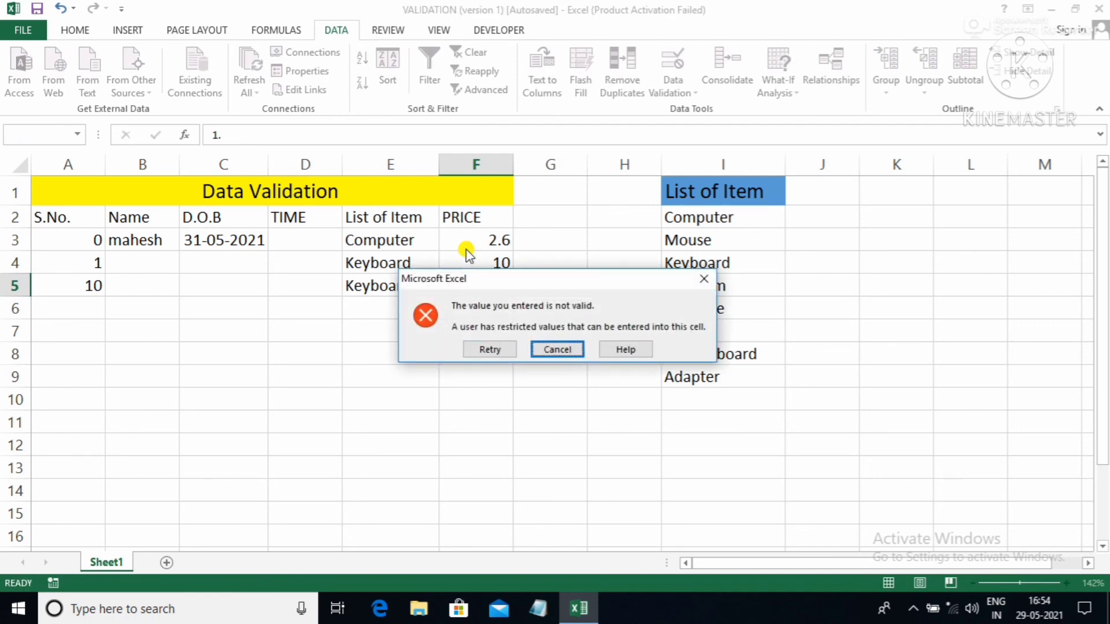
key(Return)
text(2)
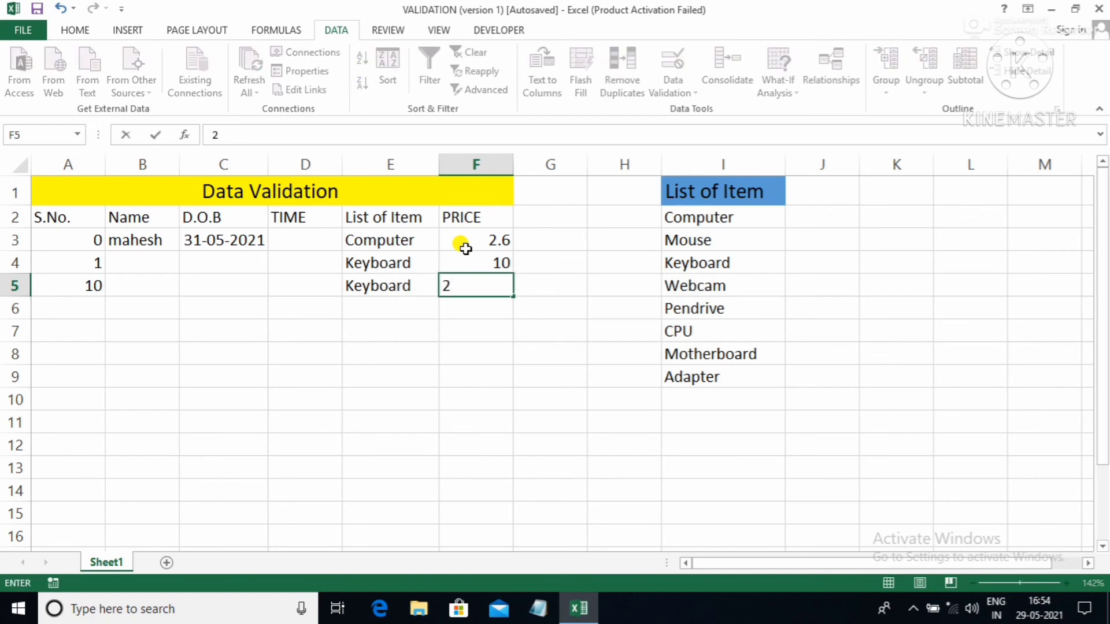
key(Return)
key(Left)
key(Left)
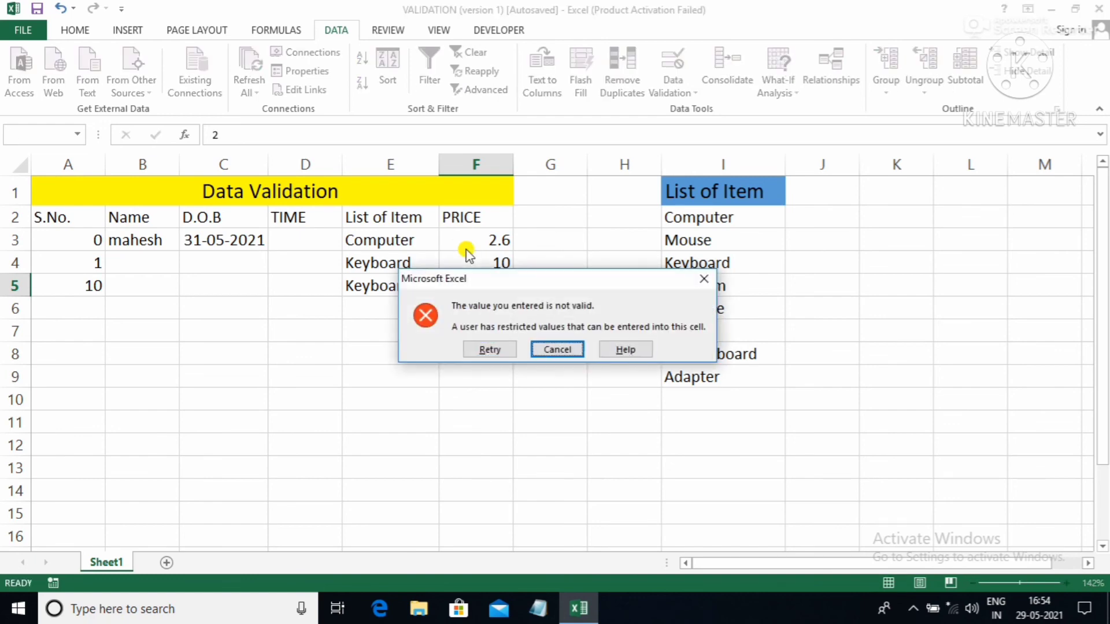
key(Return)
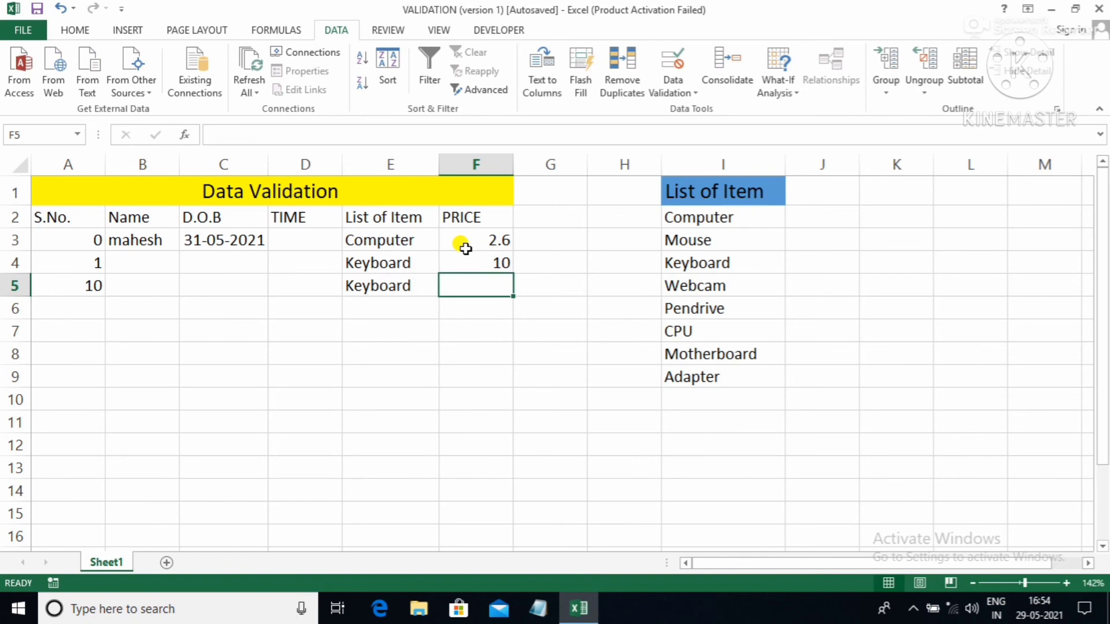